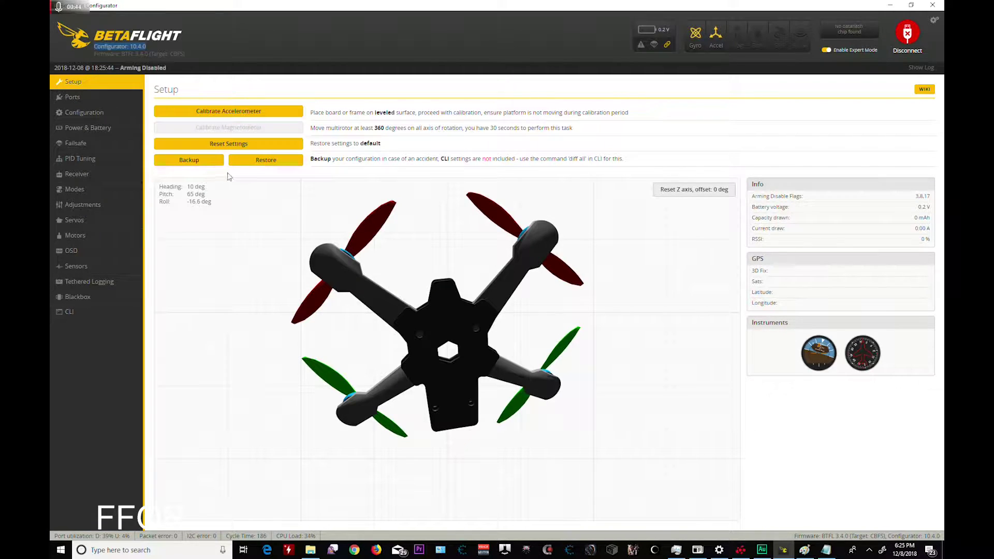
- Back up the flight controller's configuration as a JSON file in the Firefox downloads folder, keeping the suggested file name
left_click(201, 162)
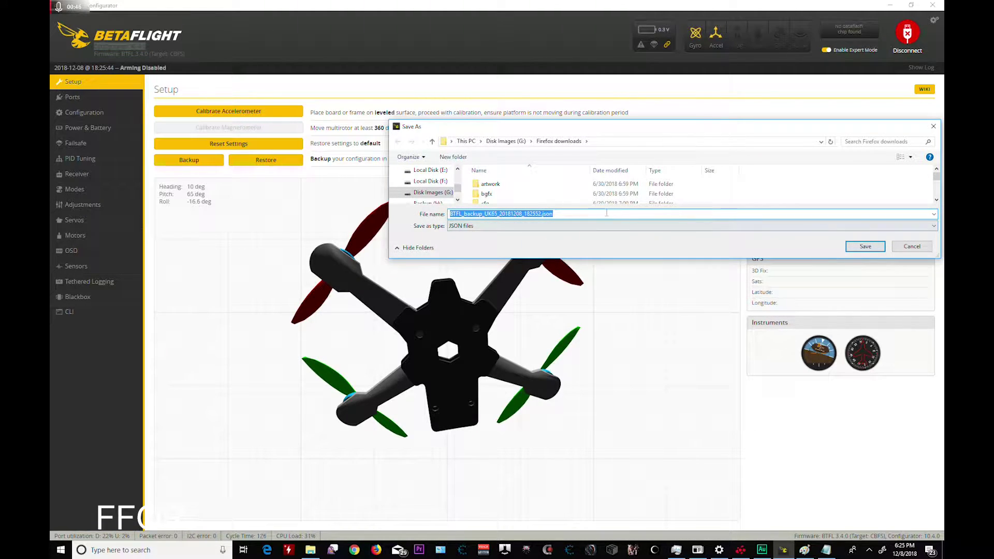
left_click(864, 247)
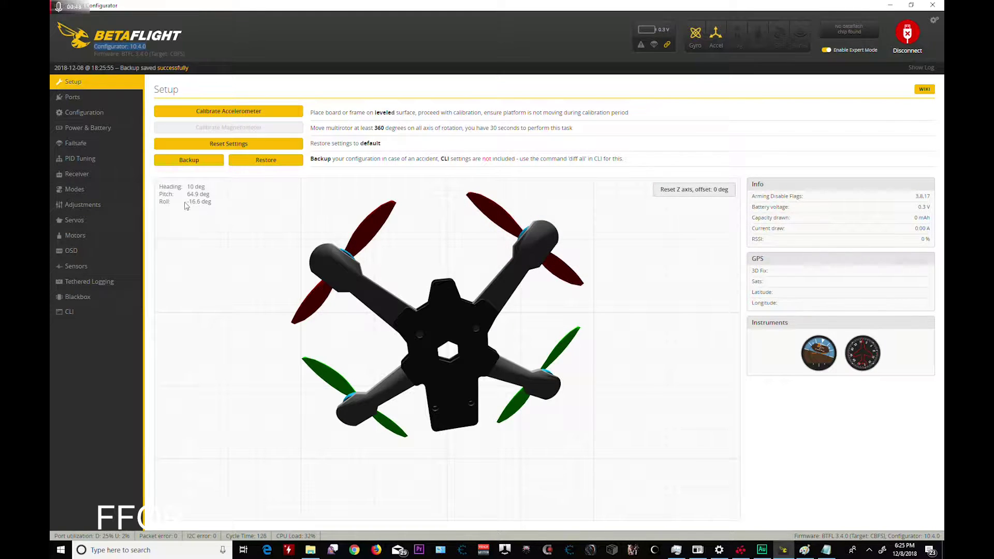
- Examine the serial port assignments, including the UART3 peripheral, and dismiss the mail notification
left_click(94, 99)
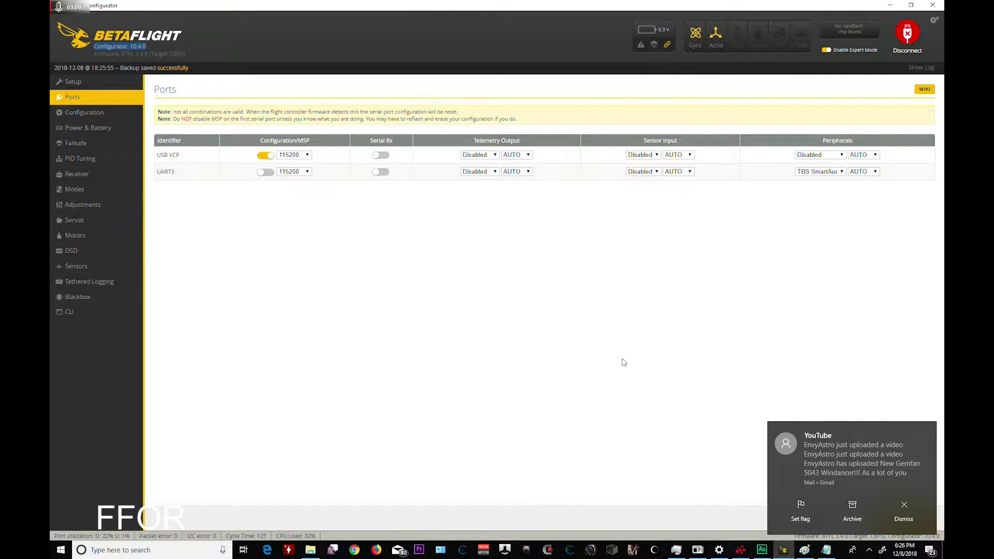
left_click(914, 520)
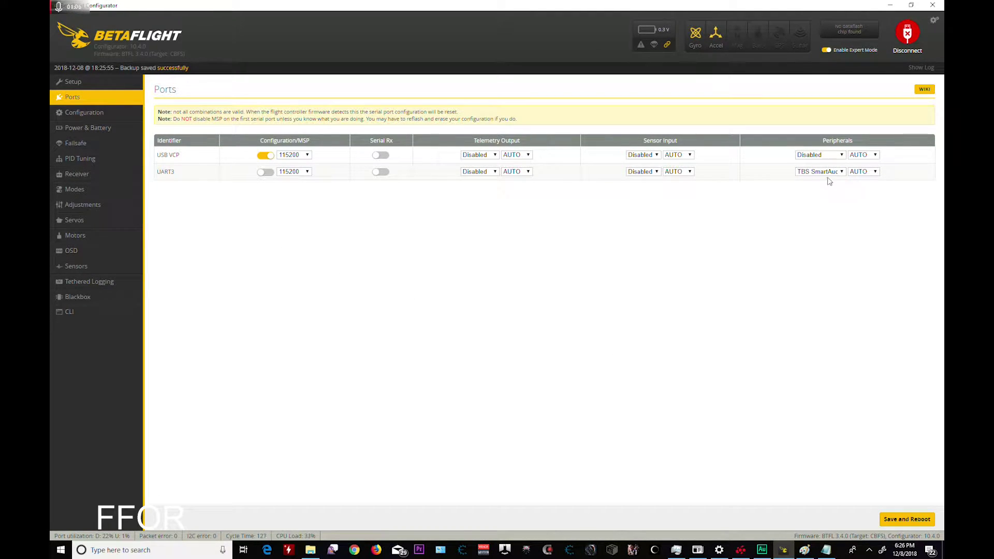
- Examine the configuration settings from the mixer and motor features through the SPI receiver provider and other features to the beeper options
left_click(80, 112)
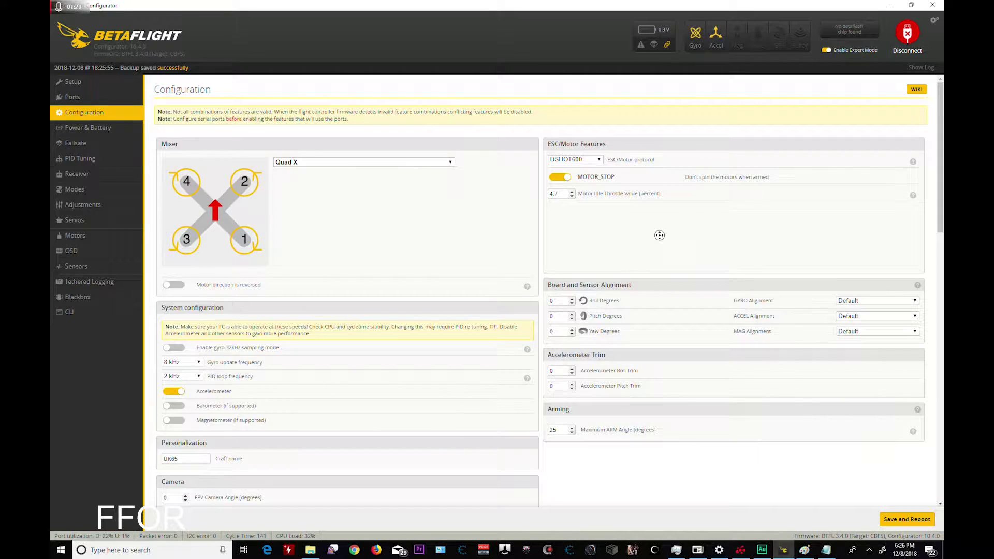
scroll(660, 235, "down", 6)
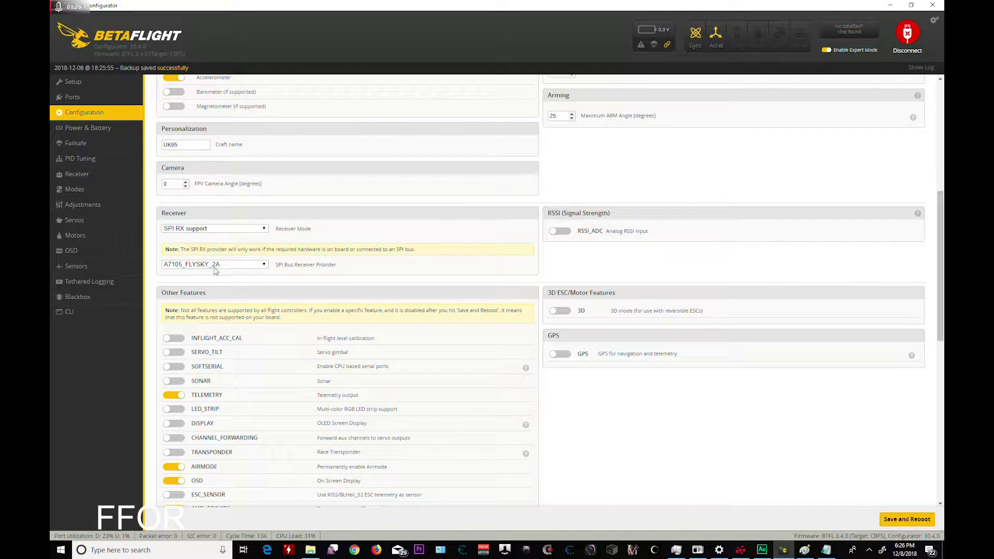
left_click(265, 266)
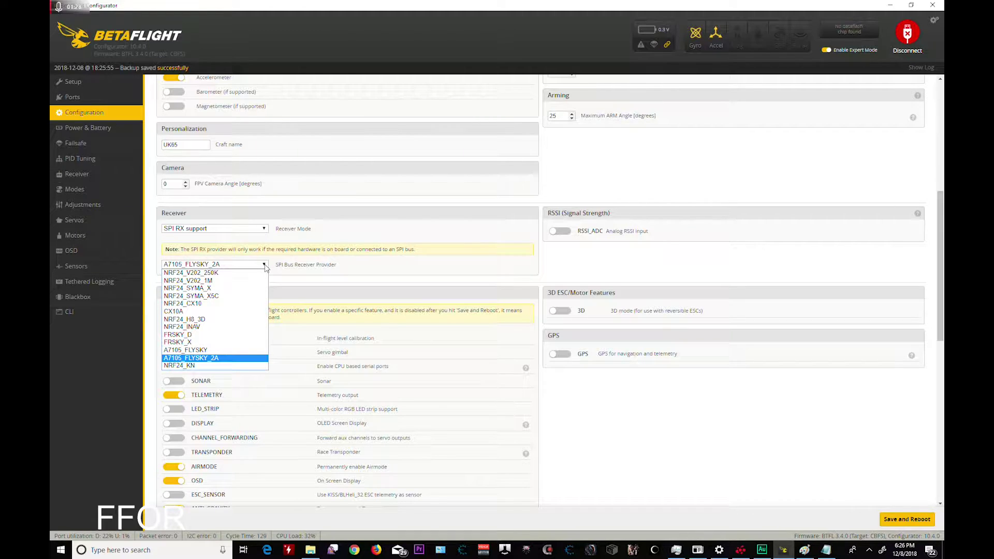
left_click(265, 267)
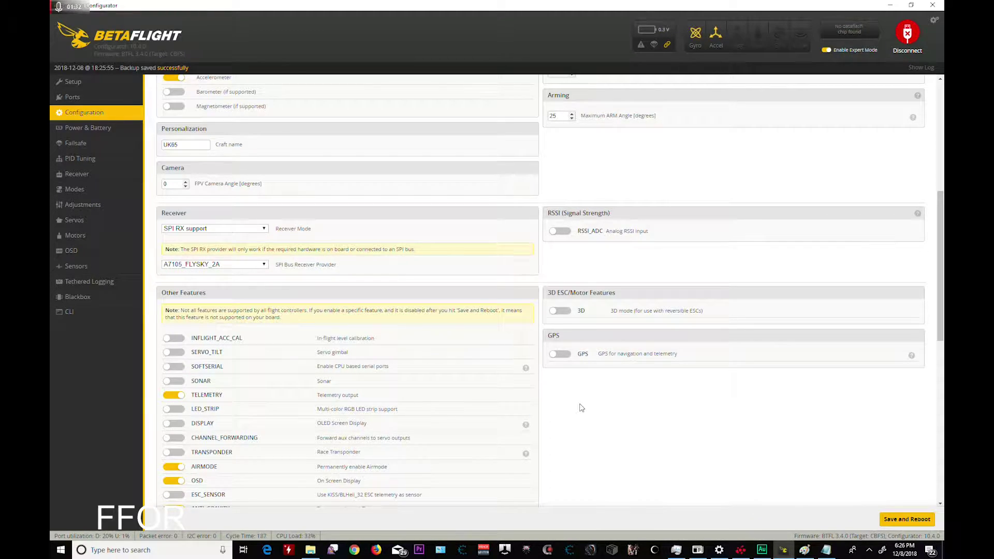
scroll(669, 424, "down", 3)
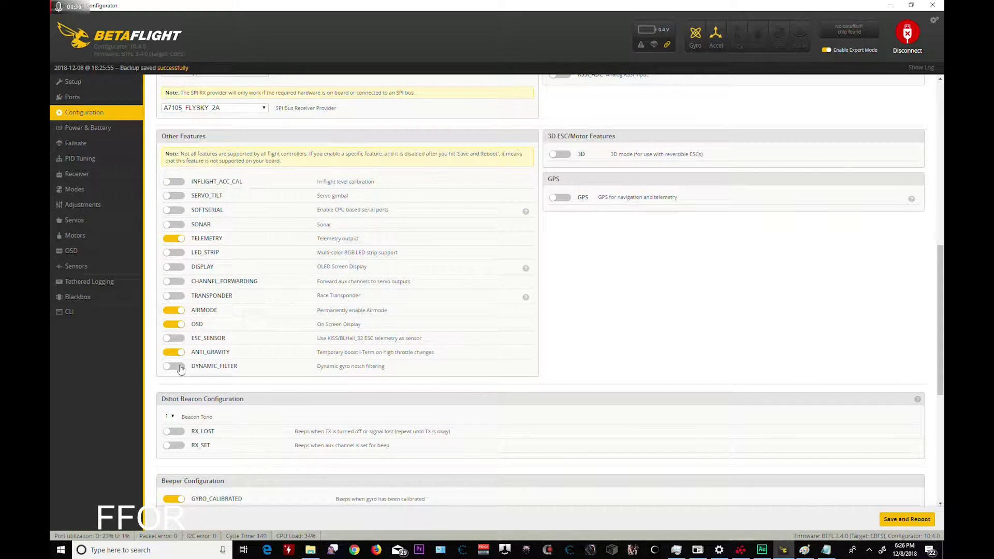
scroll(624, 363, "down", 3)
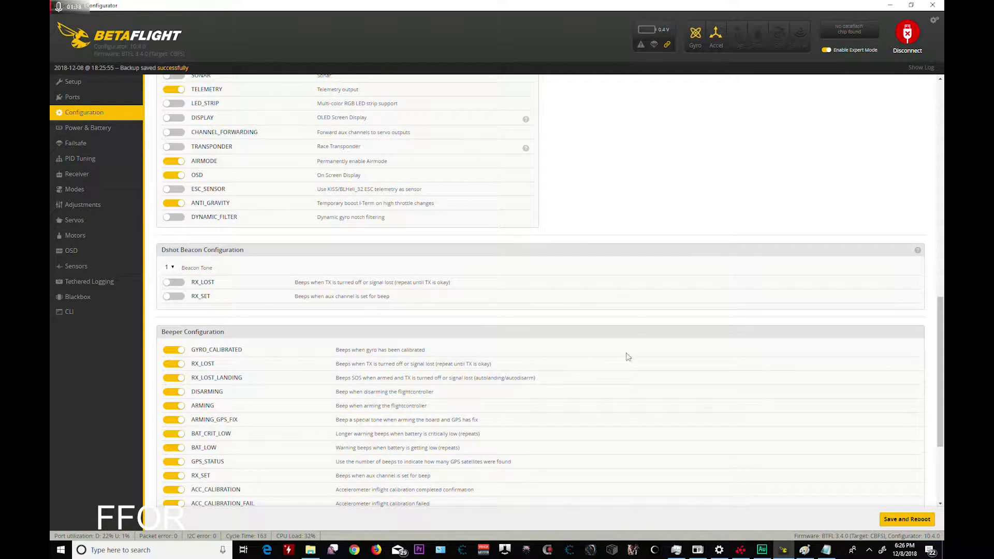
scroll(633, 314, "down", 3)
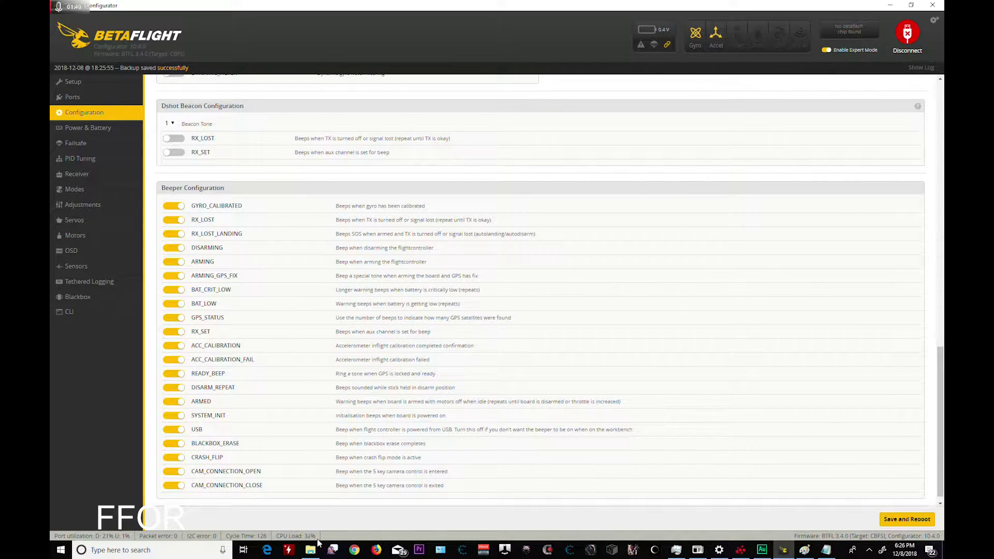
scroll(688, 311, "down", 1)
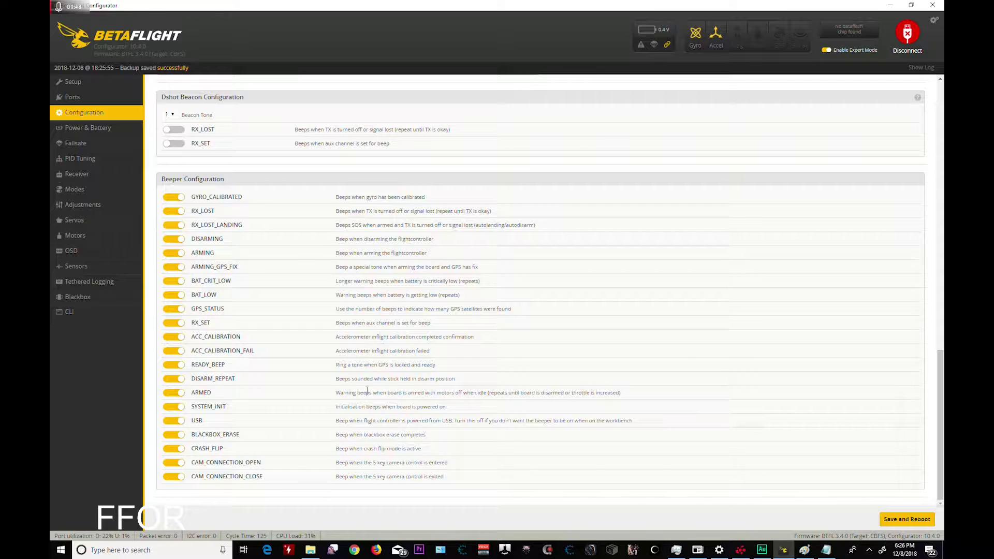
- Examine the battery voltage settings and the failsafe settings
left_click(108, 129)
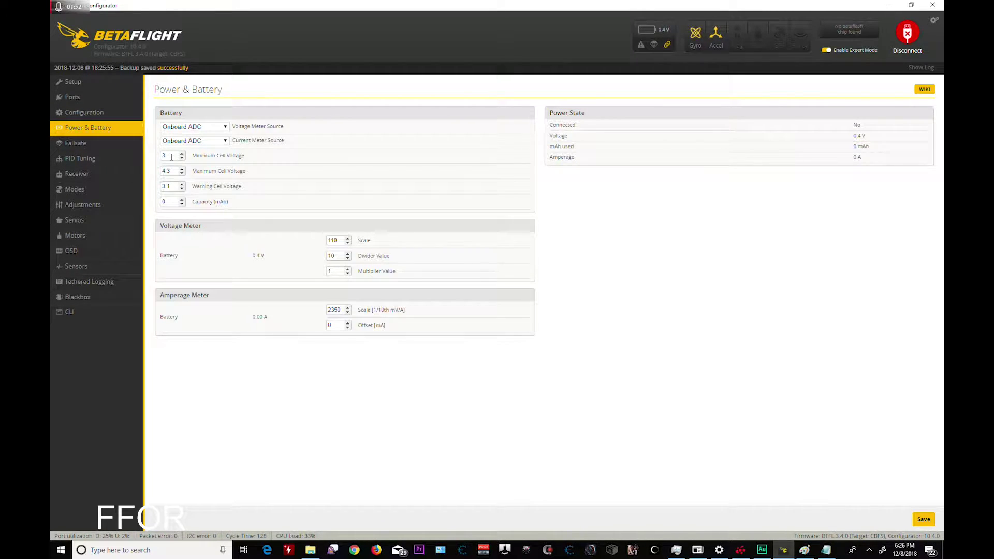
left_click(99, 144)
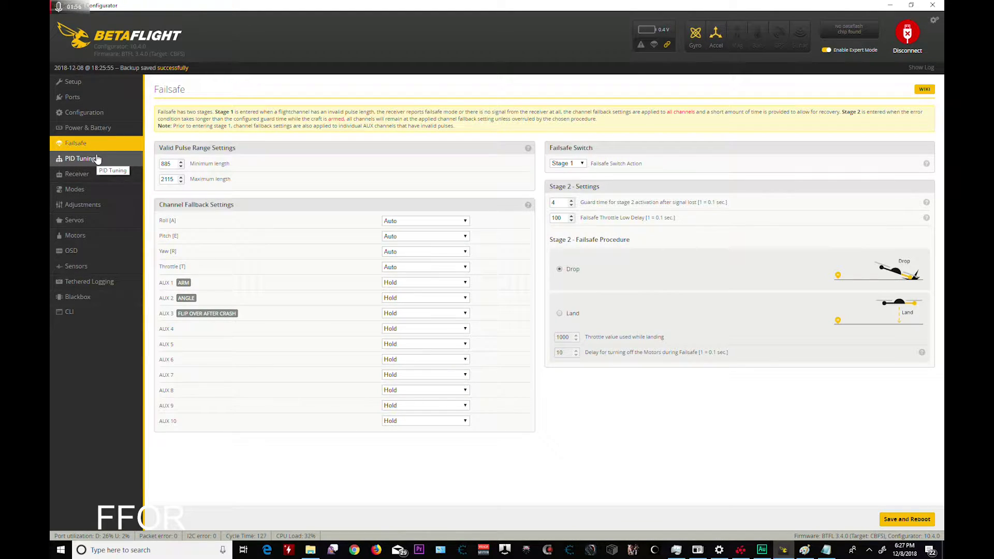
- Examine the PID, rate and filter settings of Profile 1
left_click(98, 159)
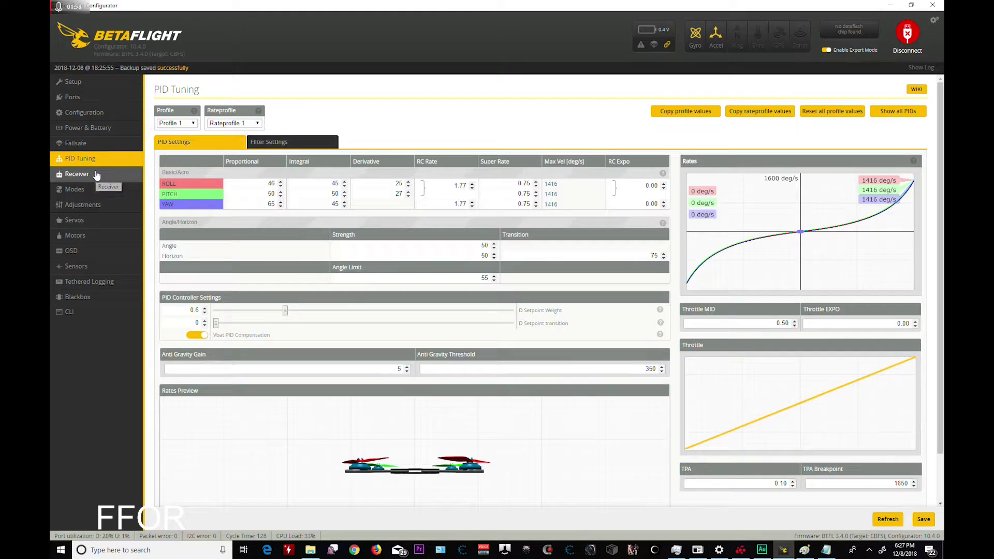
left_click(96, 175)
left_click(89, 159)
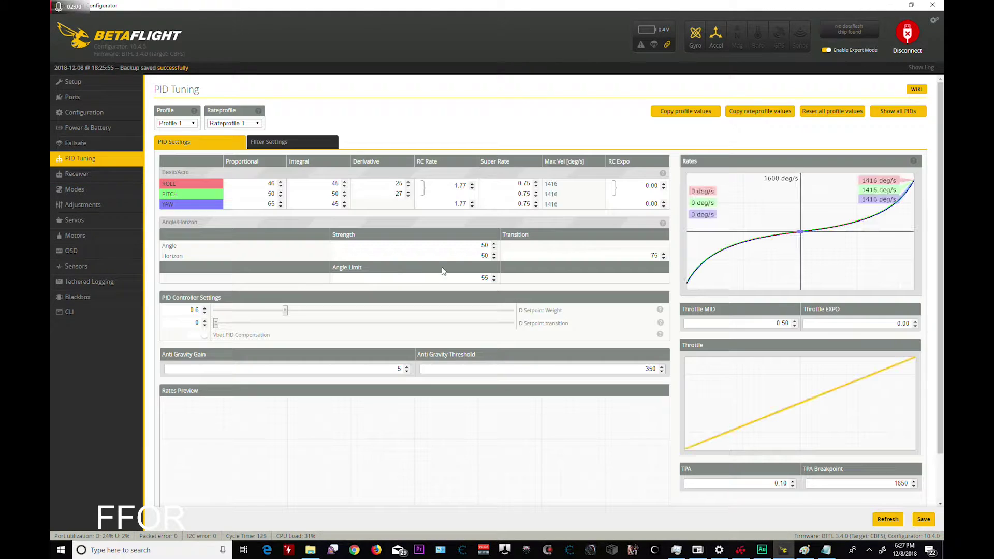
left_click(264, 145)
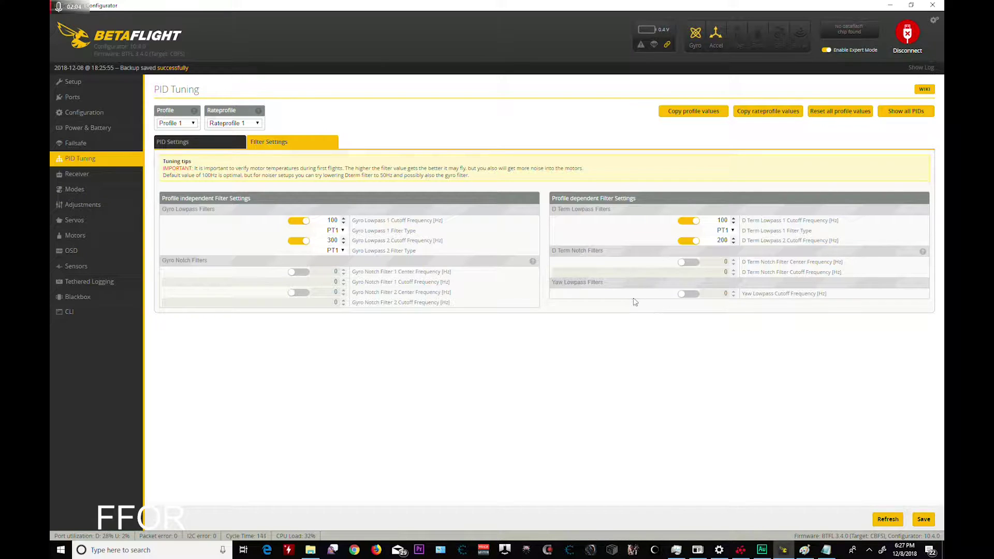
left_click(199, 148)
- Examine the receiver channel settings, the mode switch ranges and the in-flight adjustments
left_click(92, 175)
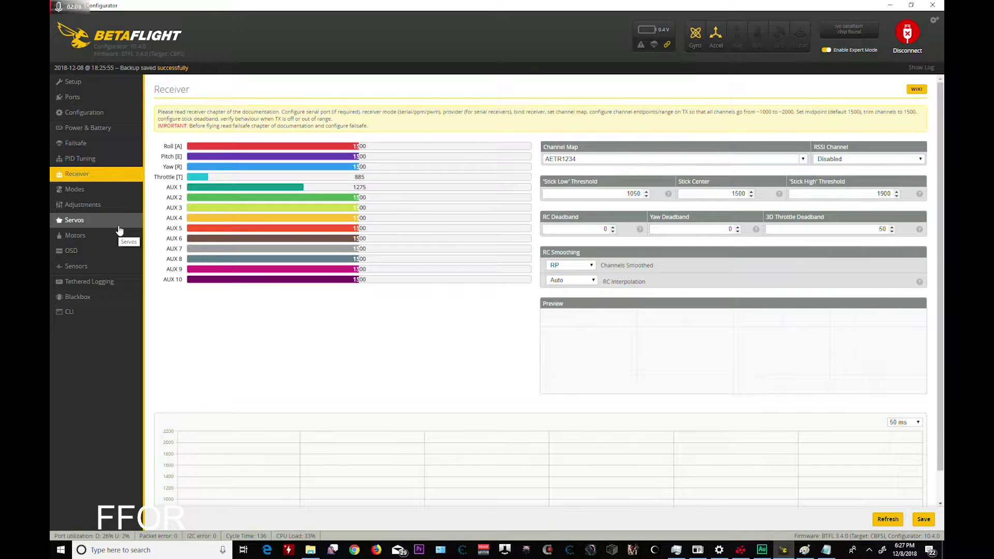
left_click(98, 189)
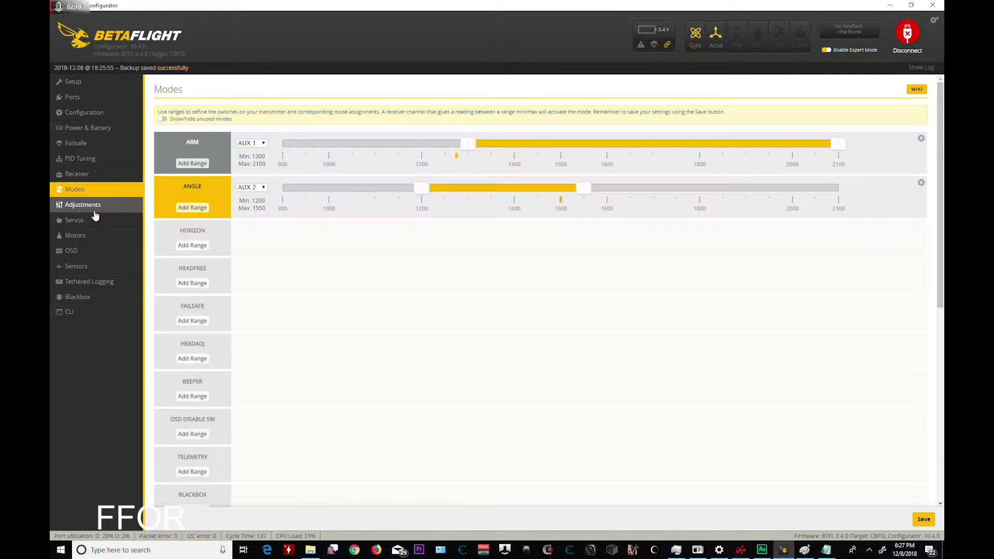
left_click(94, 215)
left_click(94, 196)
left_click(91, 210)
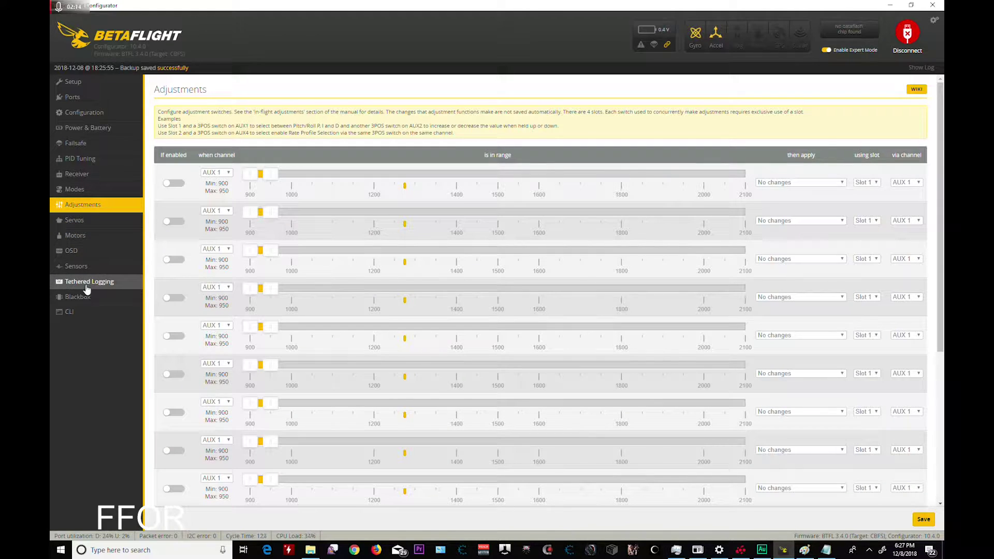
- Run the command "dump cli" in the board's command-line interface
left_click(75, 312)
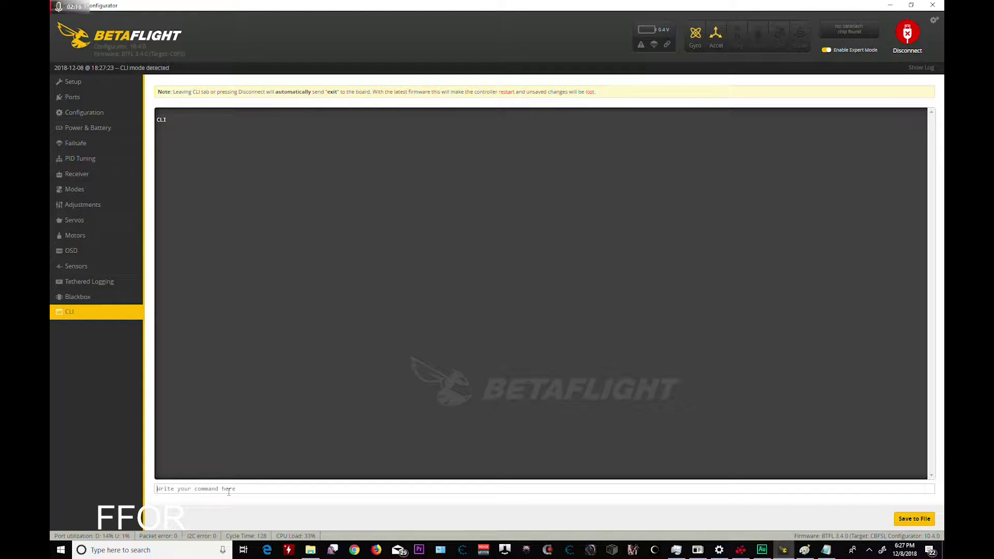
type("dump cli")
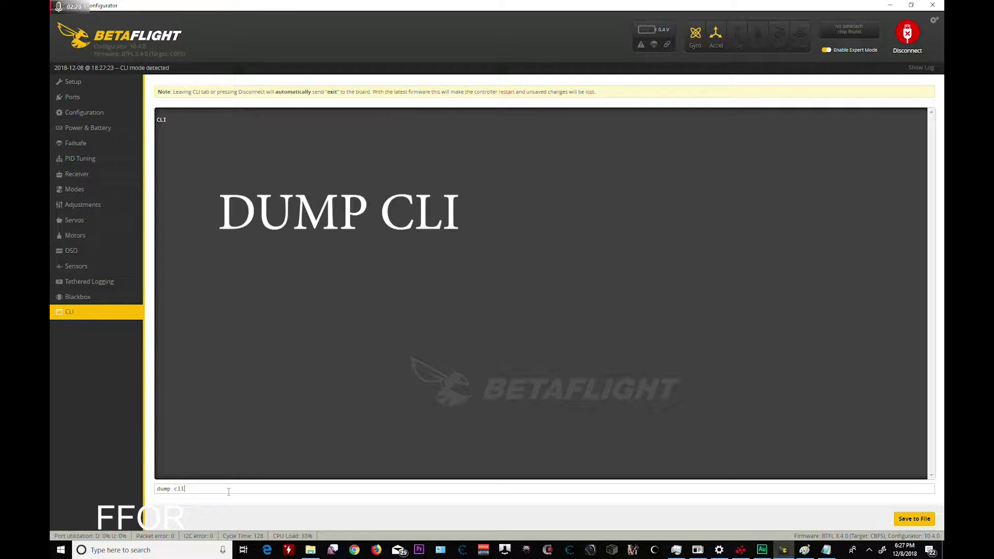
key("Return")
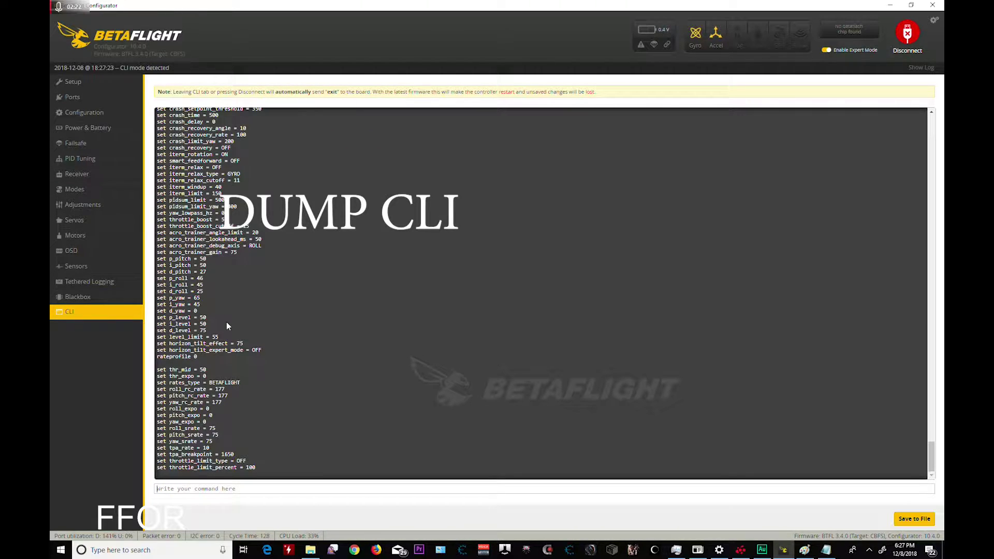
- Copy the dump output from the BEEPER resource line to the end into New Text Document.txt in Notepad, and move that window aside
left_click_drag(260, 468, 196, 448)
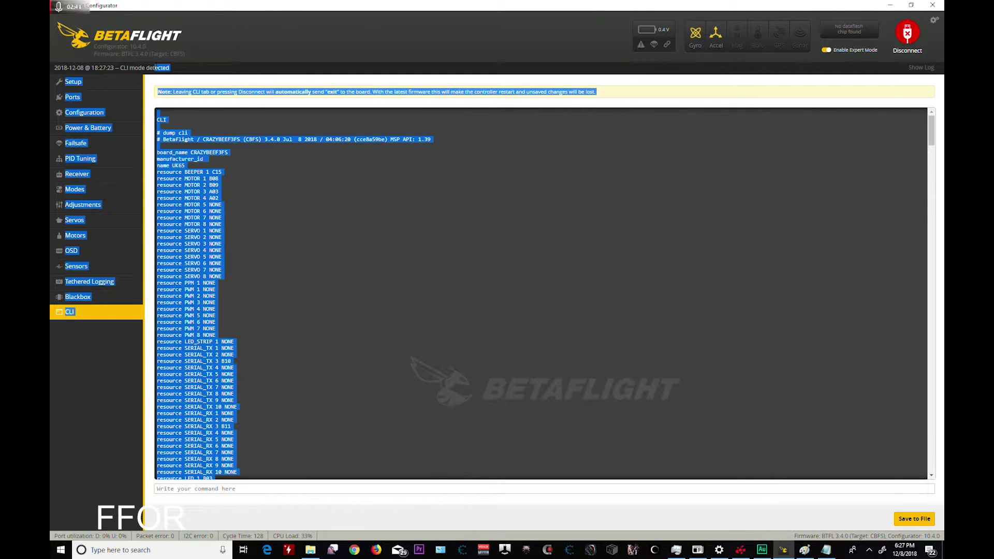
left_click_drag(158, 169, 157, 175)
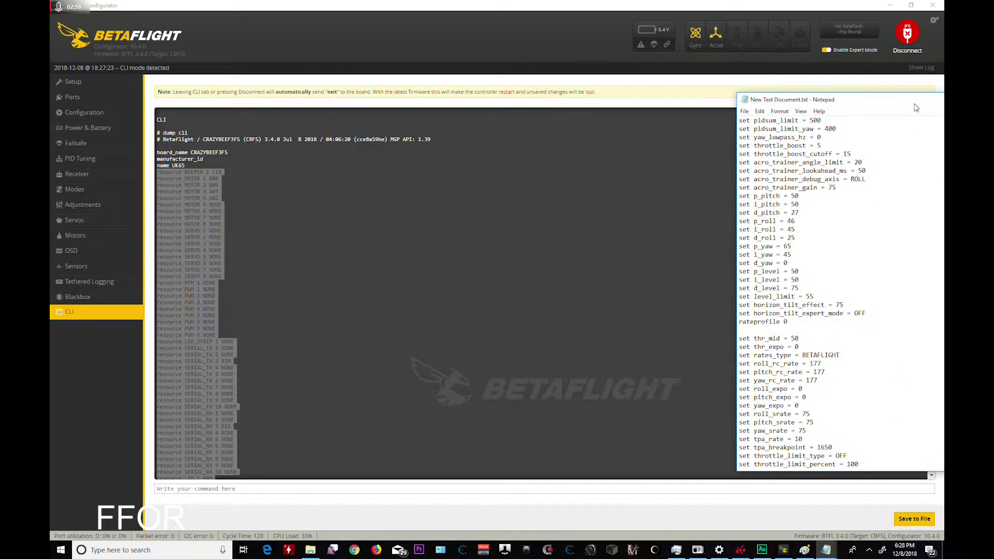
left_click_drag(881, 100, 992, 114)
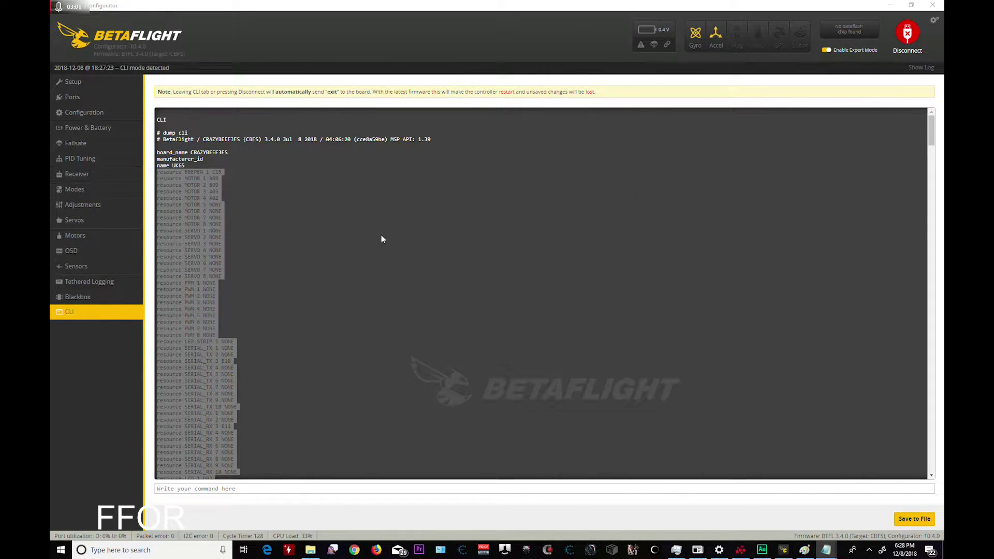
- Reboot the flight controller into bootloader mode with the CLI command "bl"
left_click(233, 489)
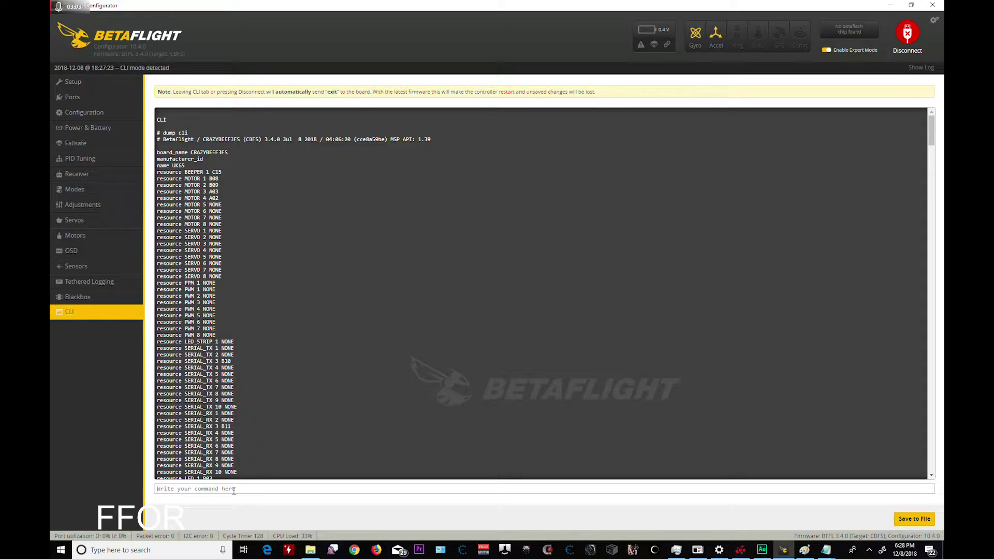
type("bl")
key("Return")
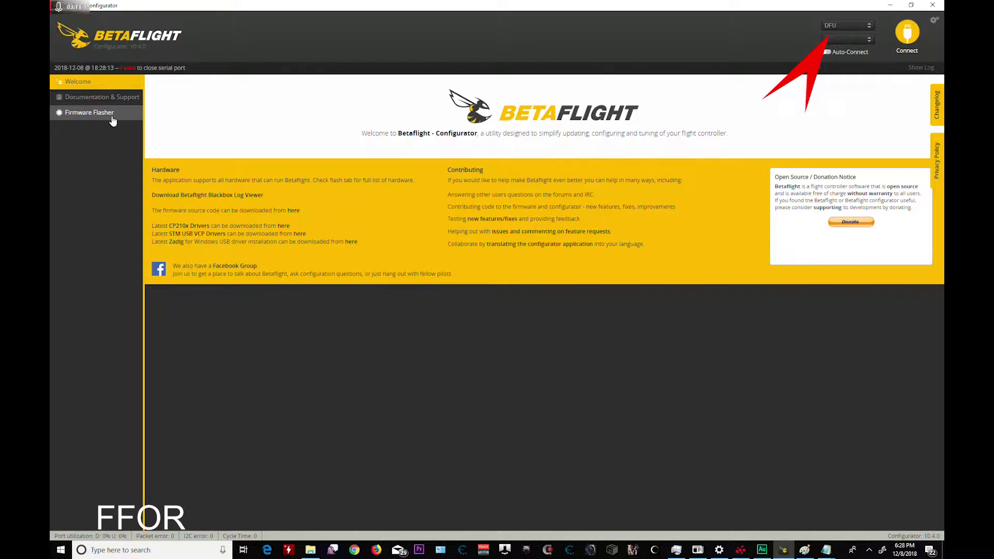
left_click(80, 113)
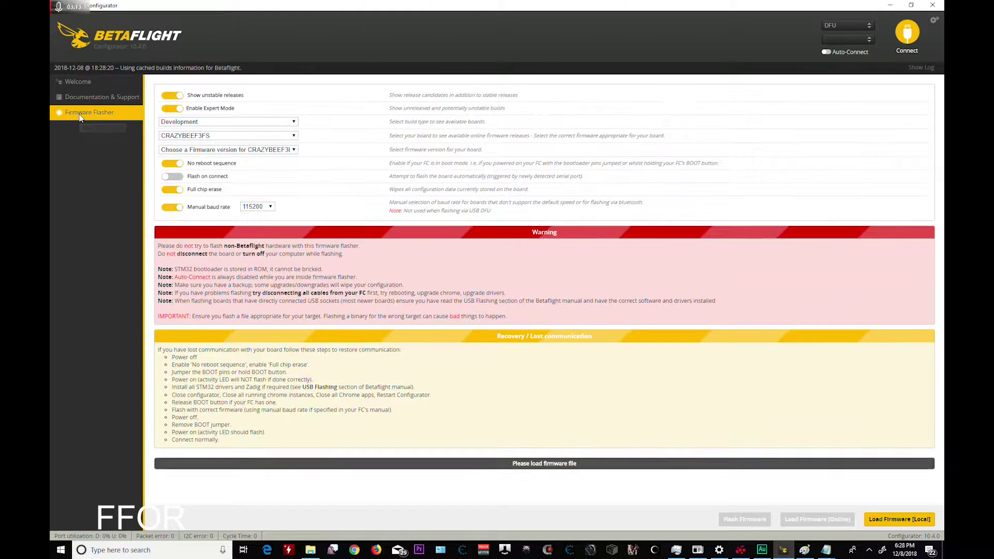
left_click(283, 150)
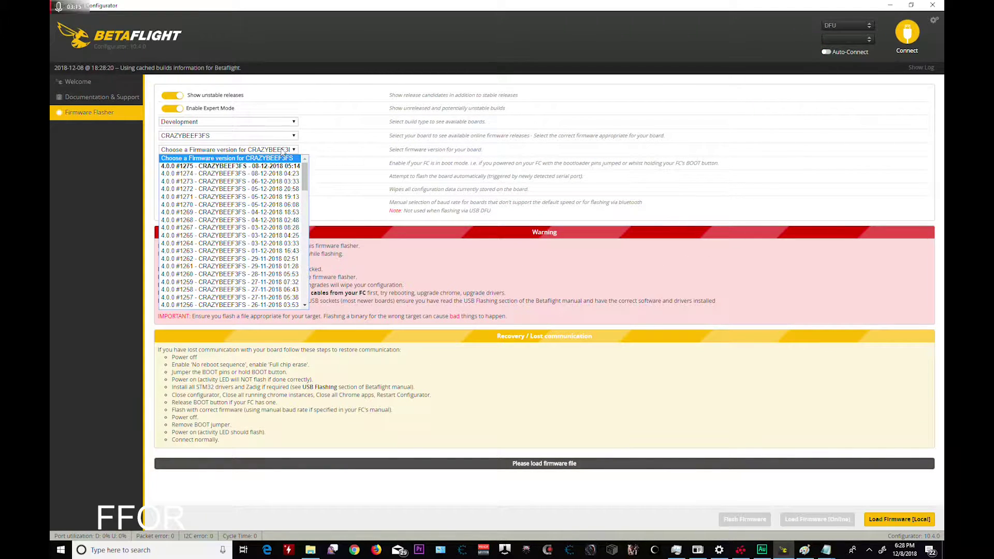
left_click(273, 130)
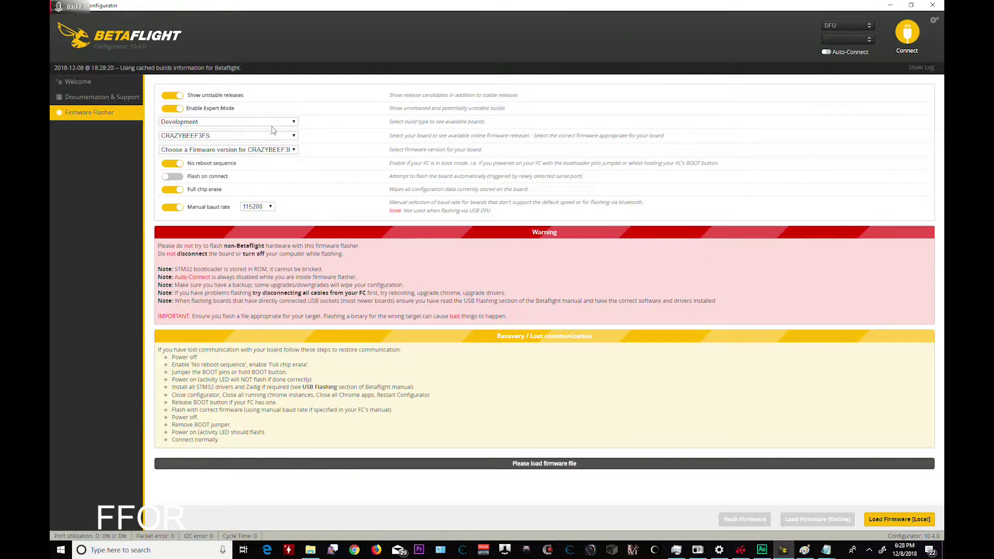
left_click(256, 150)
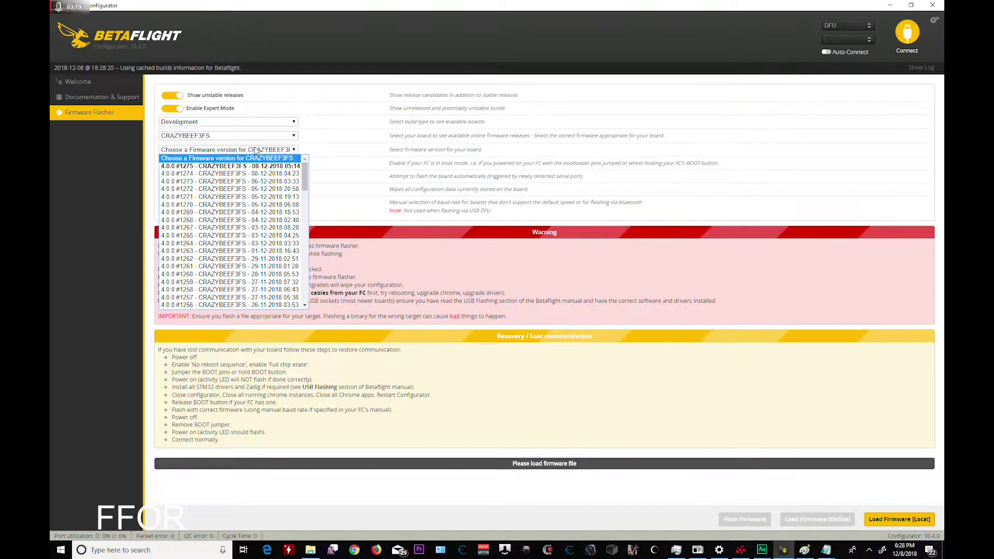
left_click(228, 166)
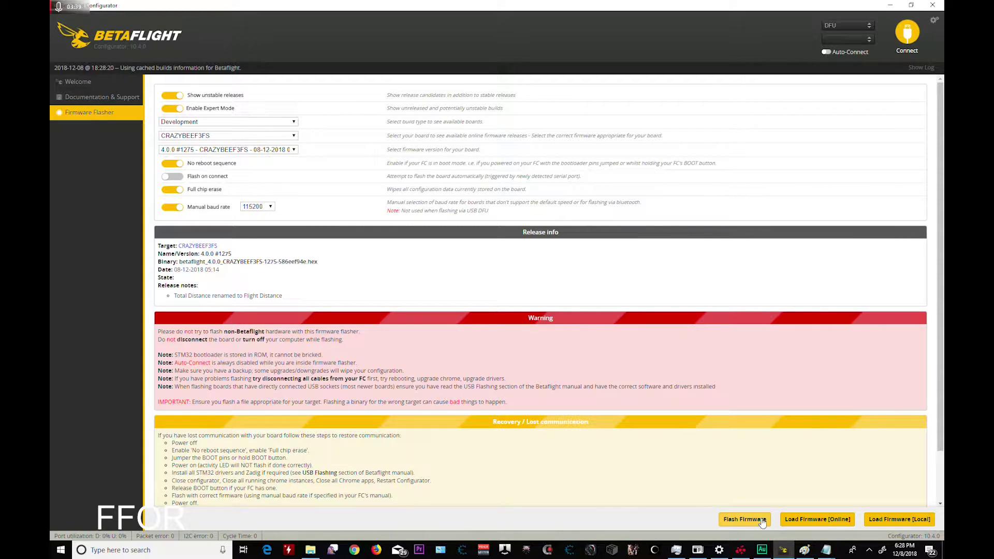
- Flash the loaded online 4.0.0 #1275 firmware onto the CRAZYBEEF3FS board
scroll(635, 367, "down", 2)
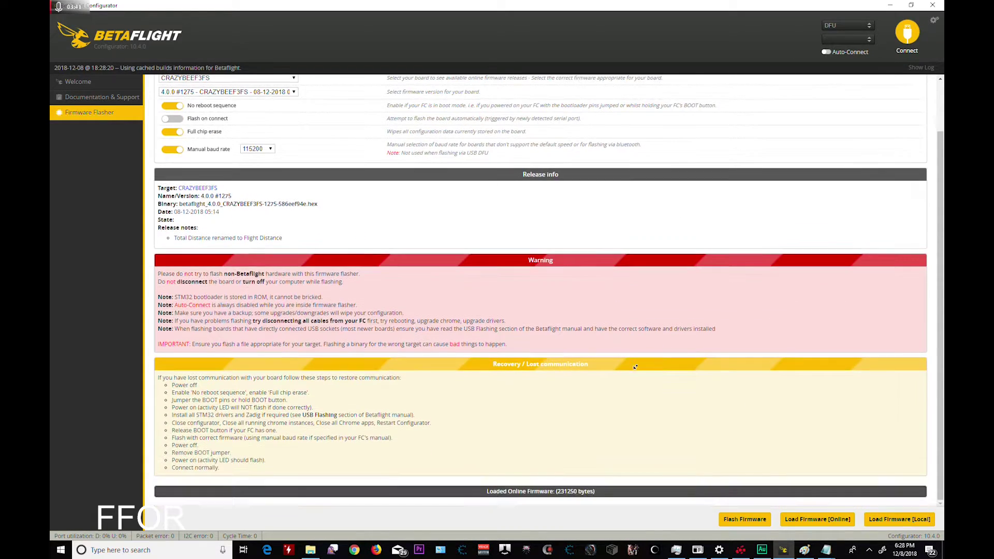
left_click(746, 523)
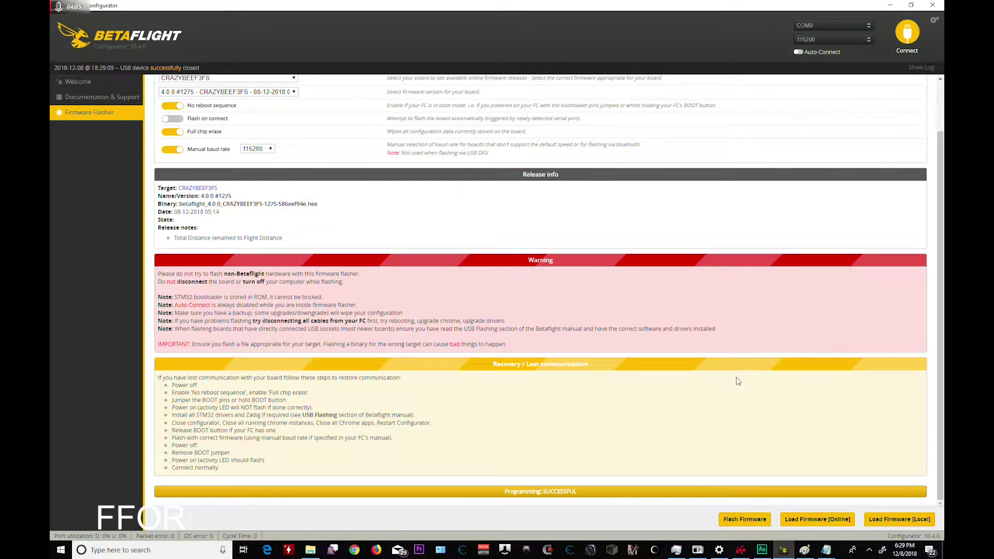
- Connect to the flashed flight controller and restore its configuration from BTFL_backup_UK65_20181208_181731.json
left_click(906, 33)
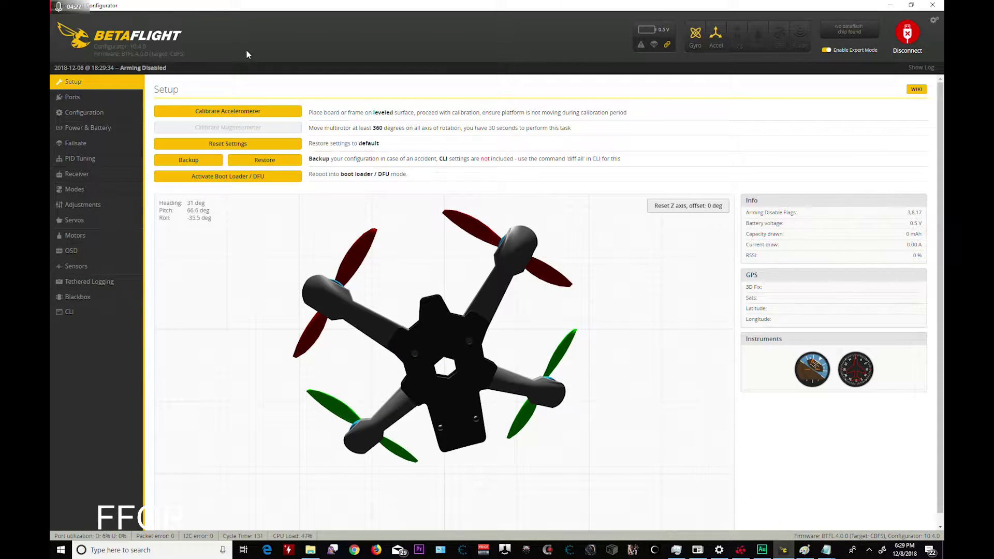
left_click(259, 161)
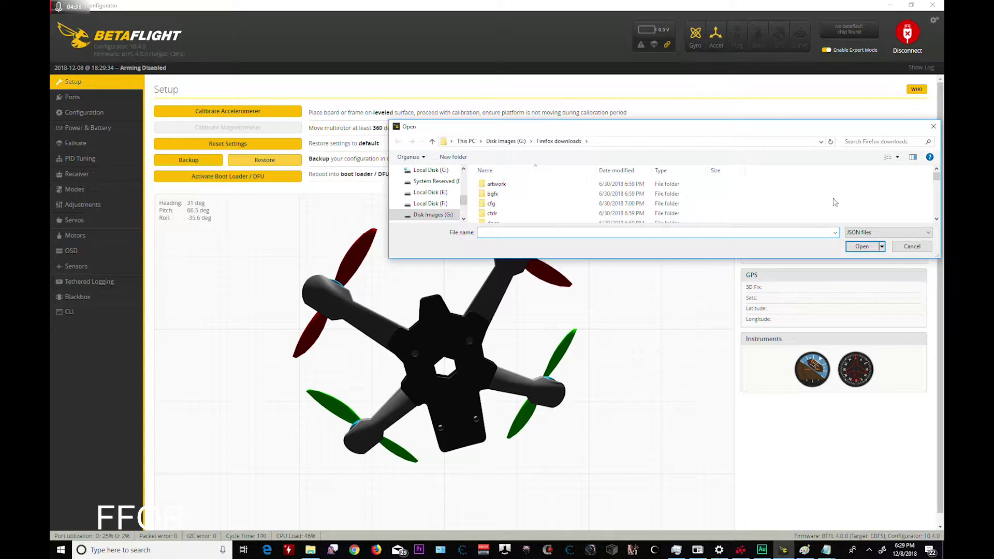
scroll(933, 179, "down", 10)
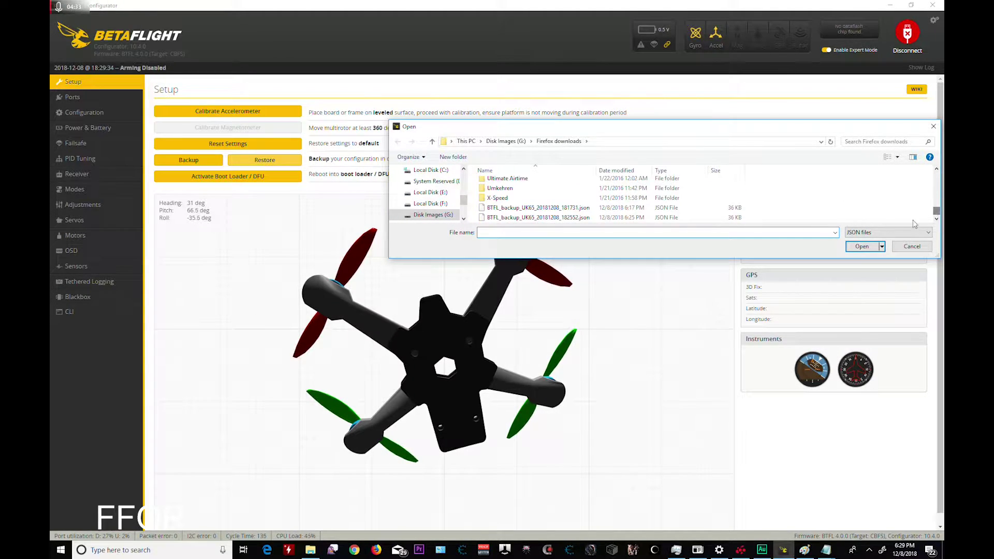
left_click(589, 208)
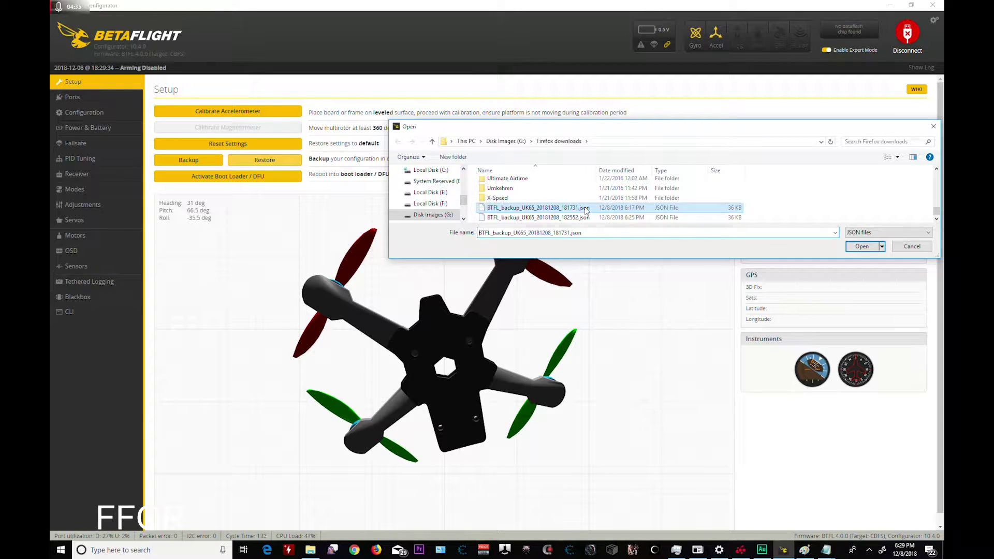
left_click(869, 247)
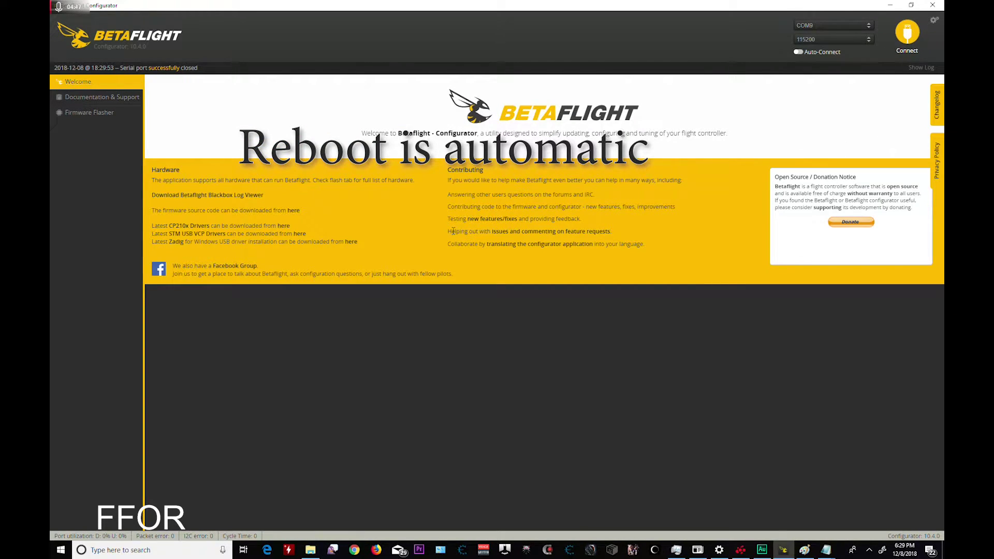
- Reconnect to the flight controller and set the maximum arm angle to 180 degrees in its configuration
left_click(912, 32)
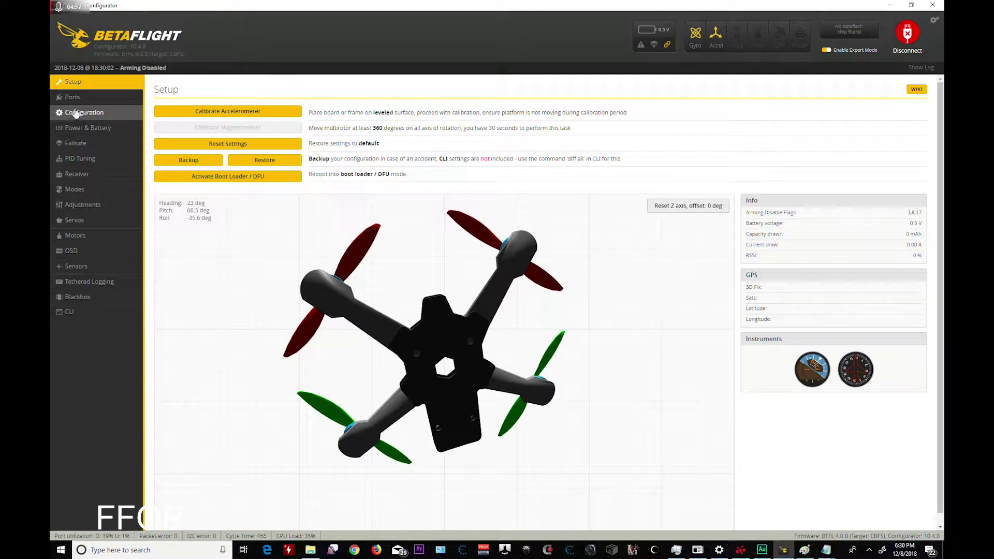
left_click(124, 97)
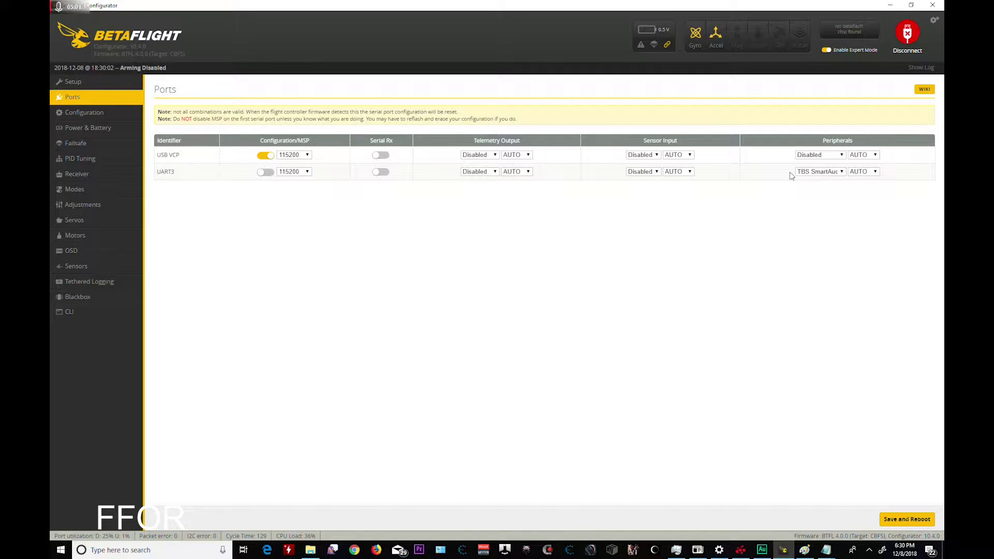
left_click(86, 113)
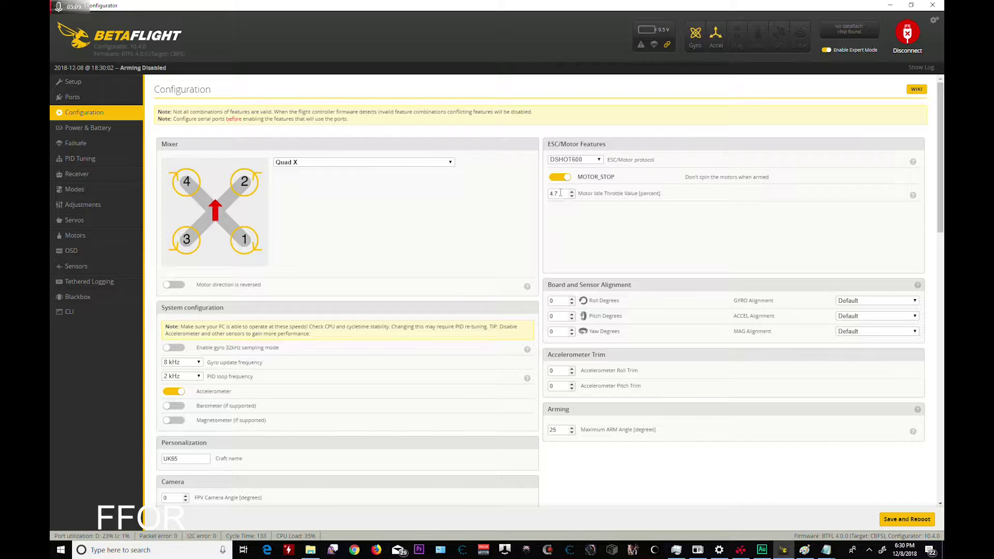
scroll(668, 241, "down", 1)
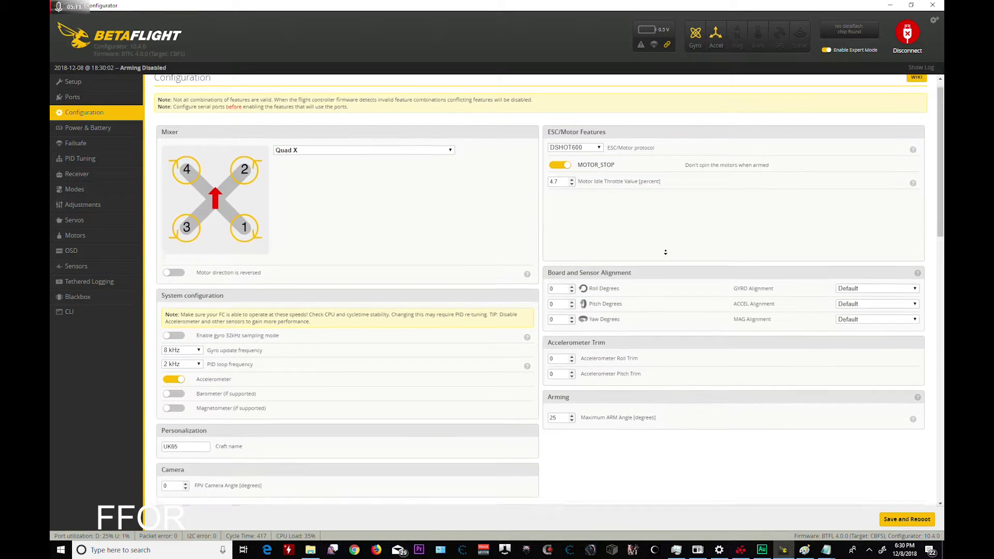
left_click_drag(561, 416, 516, 417)
type("180")
scroll(709, 510, "down", 1)
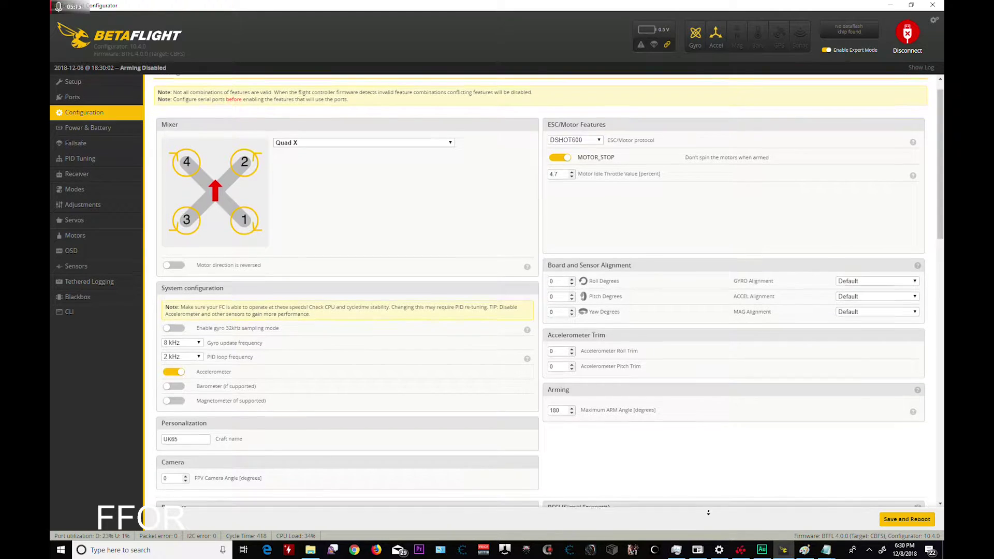
scroll(708, 513, "up", 1)
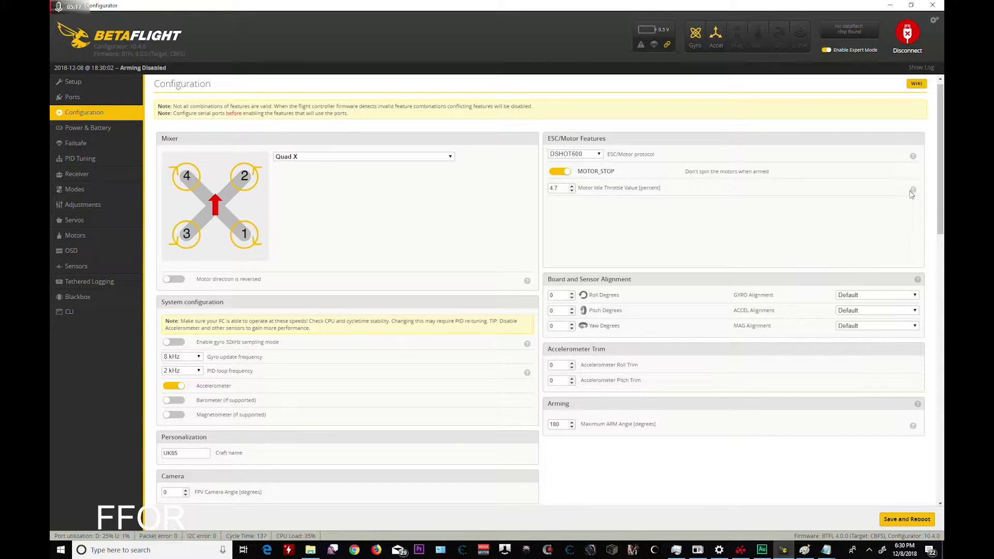
- Enable the DYNAMIC_FILTER feature for dynamic gyro notch filtering
left_click_drag(940, 184, 939, 273)
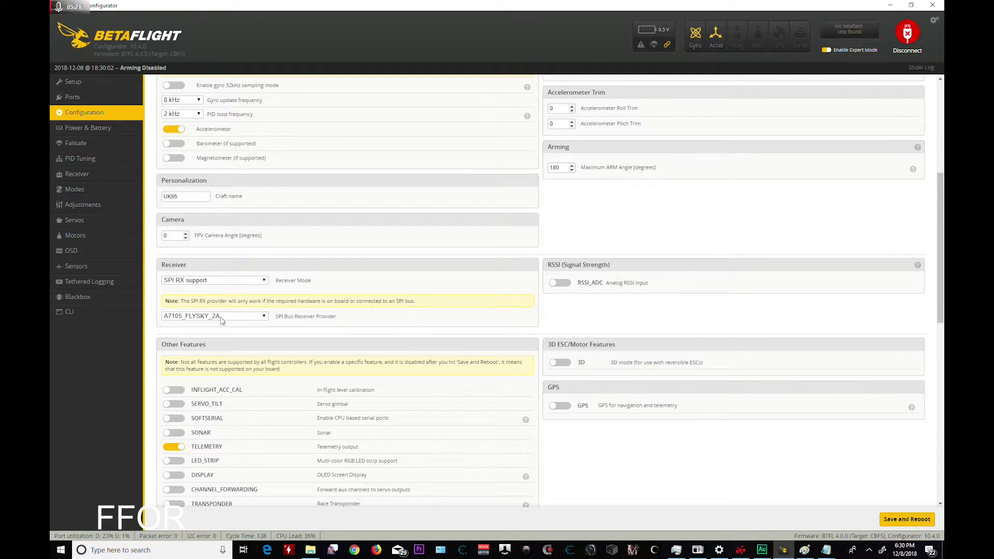
middle_click(771, 316)
scroll(771, 316, "down", 4)
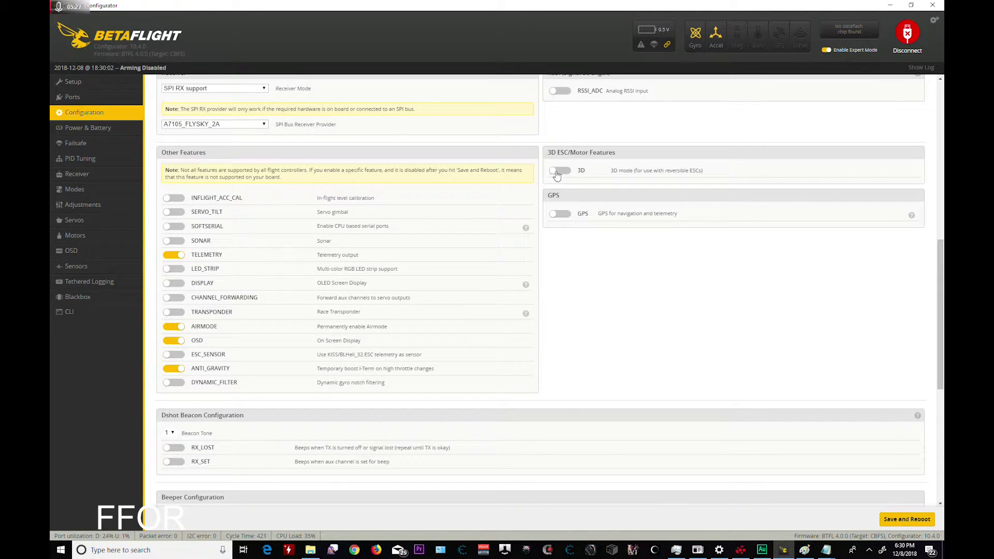
left_click(172, 385)
scroll(628, 295, "down", 1)
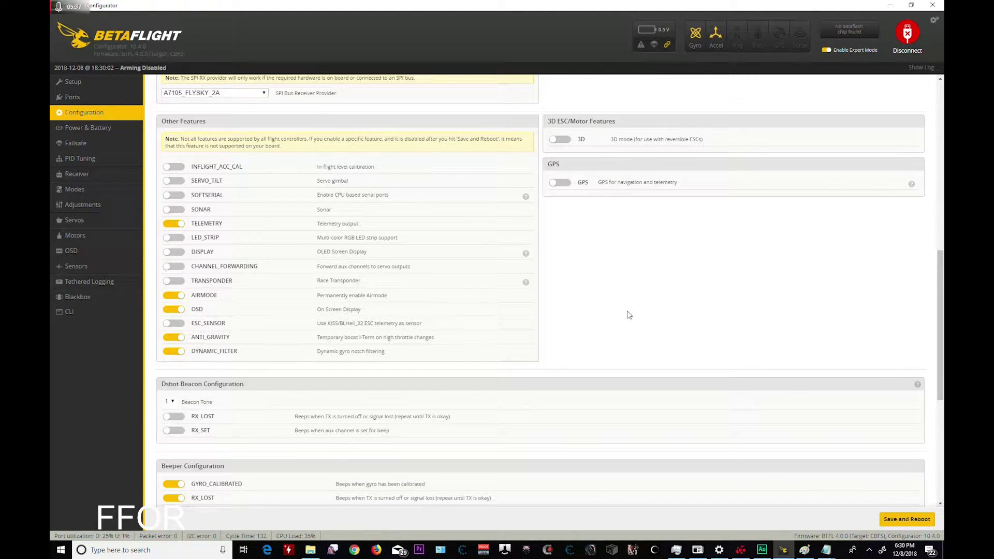
- Save the configuration with a reboot and turn on Auto-Connect to reconnect to the flight controller
scroll(625, 283, "down", 4)
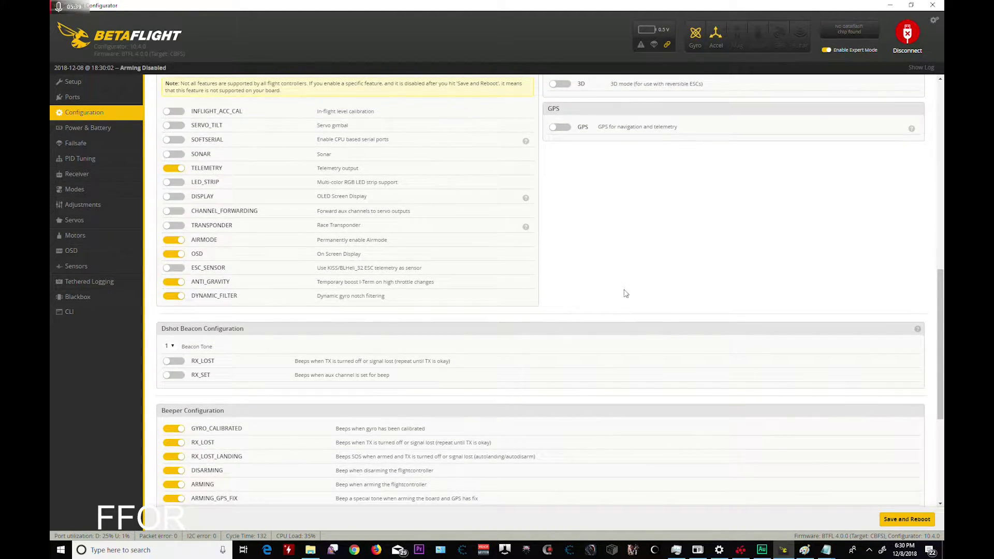
scroll(625, 290, "down", 4)
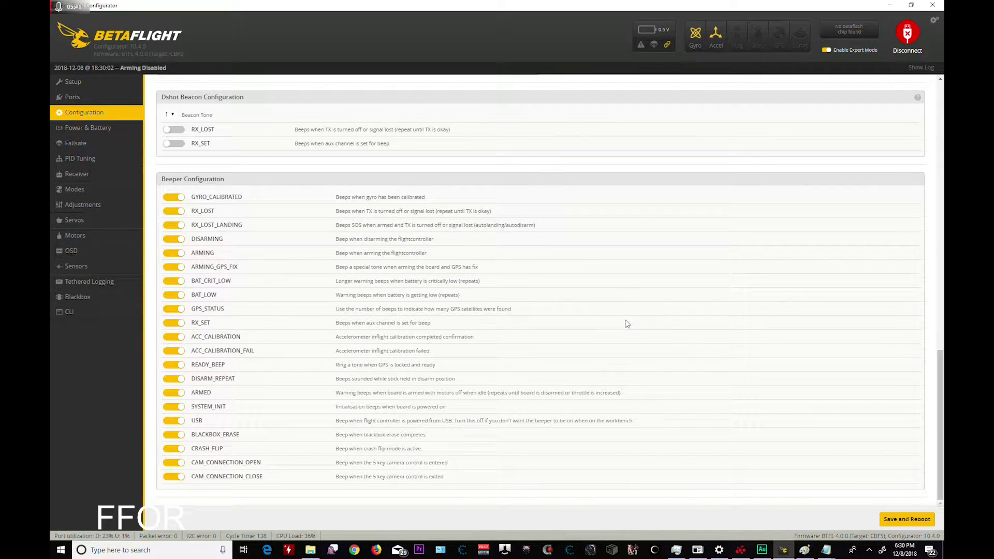
scroll(648, 316, "up", 1)
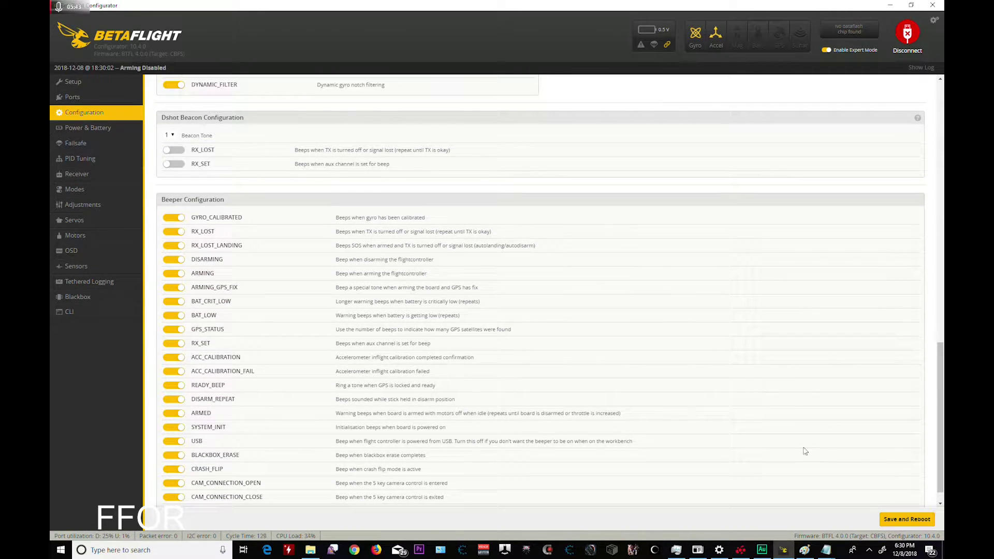
left_click(910, 519)
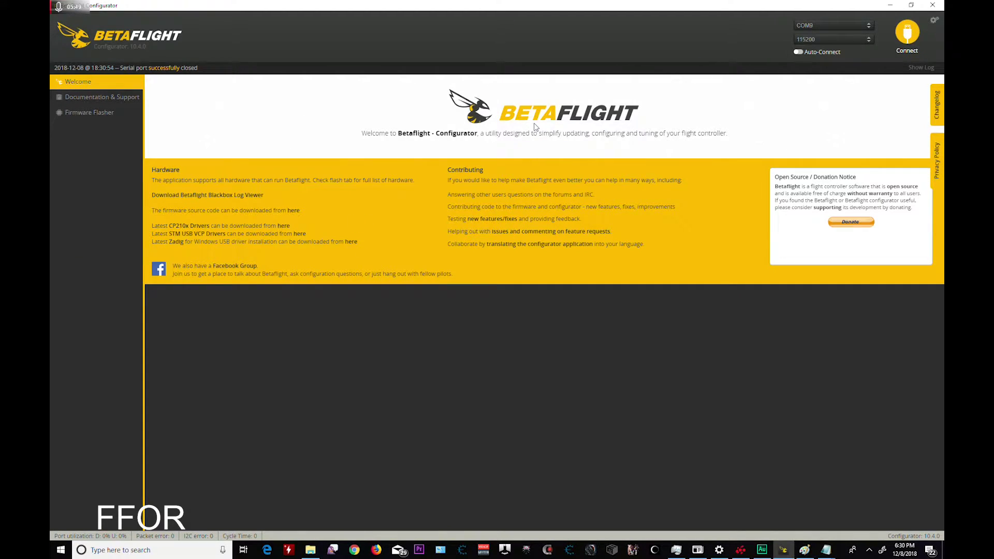
left_click(798, 53)
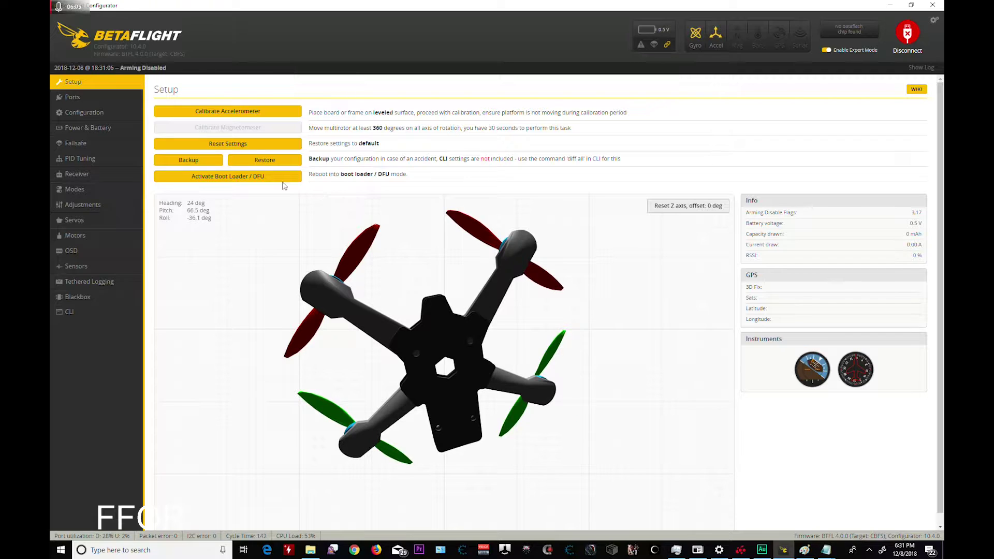
- Examine the saved configuration, from the motor and arming settings through the receiver, other features and beeper options
left_click(93, 104)
left_click(85, 113)
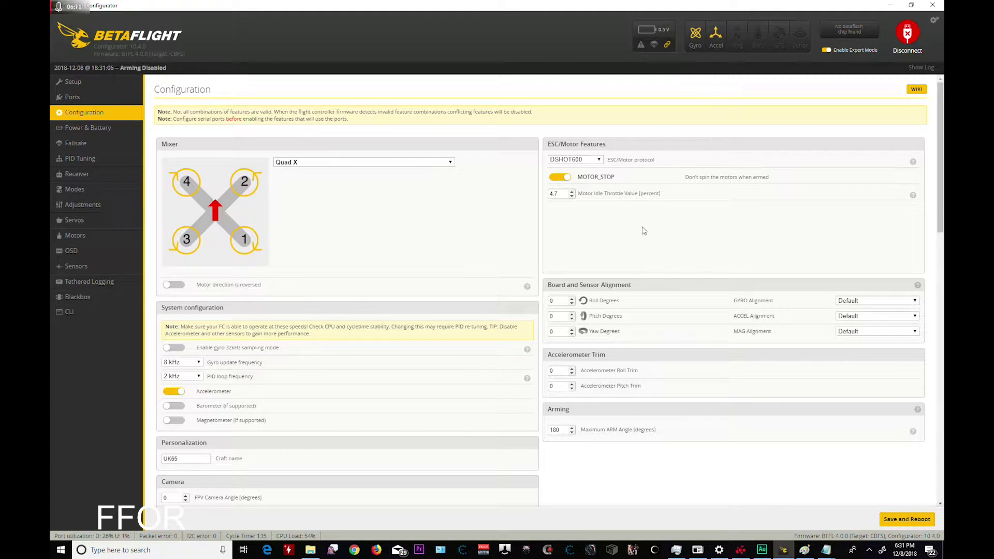
scroll(715, 222, "down", 3)
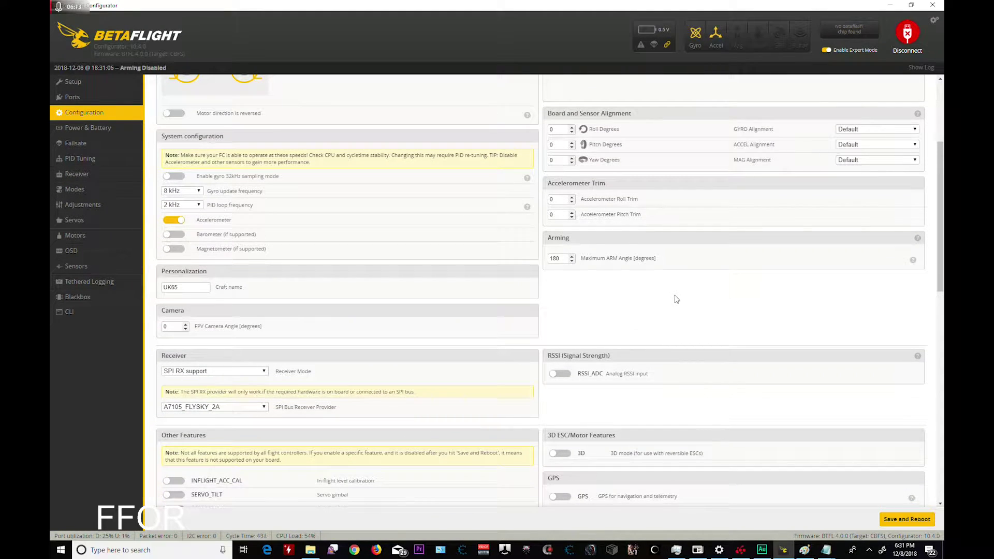
scroll(676, 300, "down", 1)
scroll(679, 303, "down", 1)
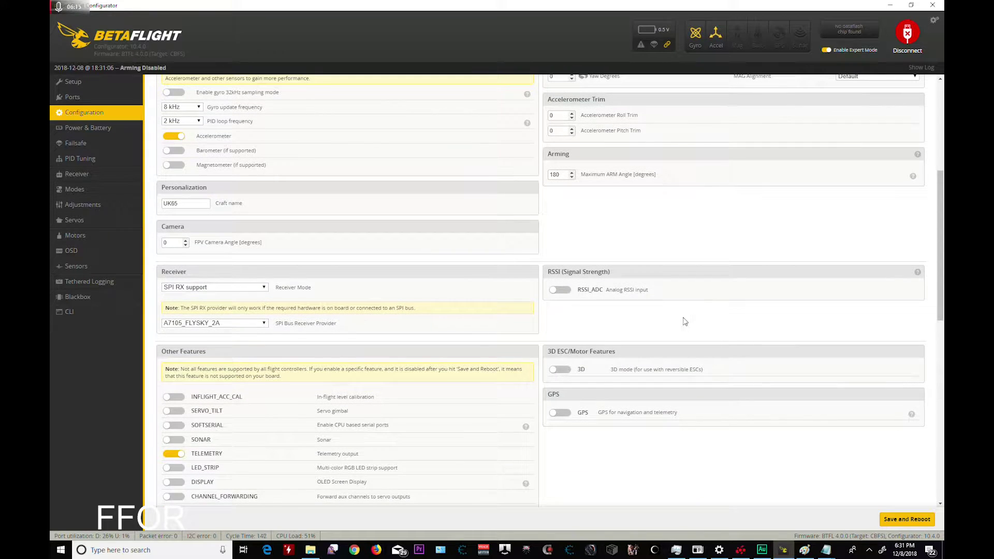
scroll(690, 230, "down", 4)
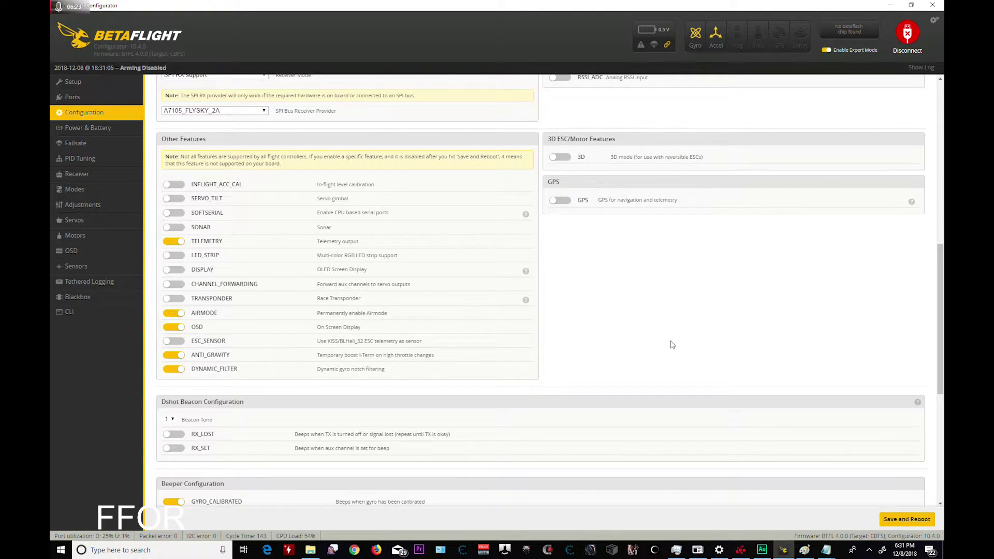
scroll(705, 285, "down", 6)
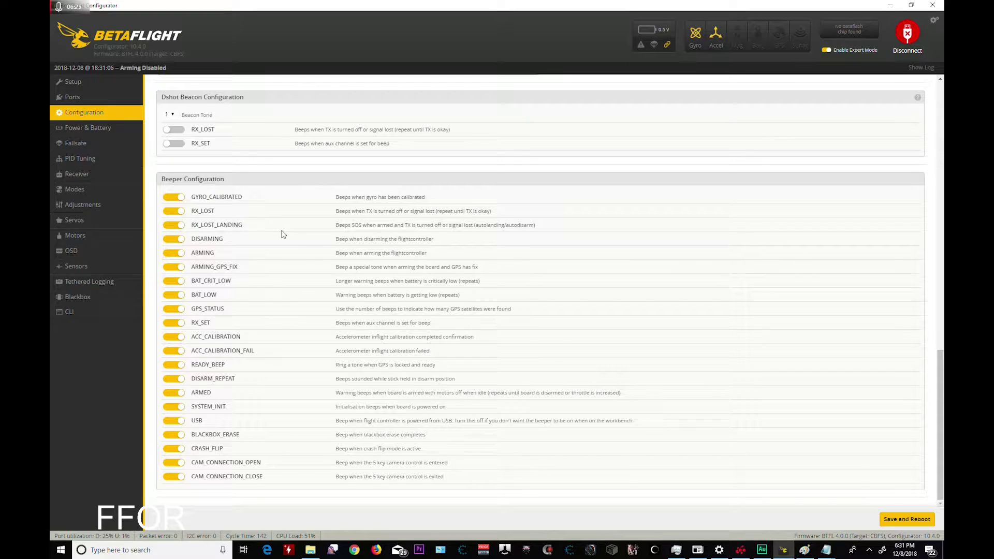
- Set the battery's minimum cell voltage to 3.0 and warning cell voltage to 3.1, and save the battery settings
left_click(102, 129)
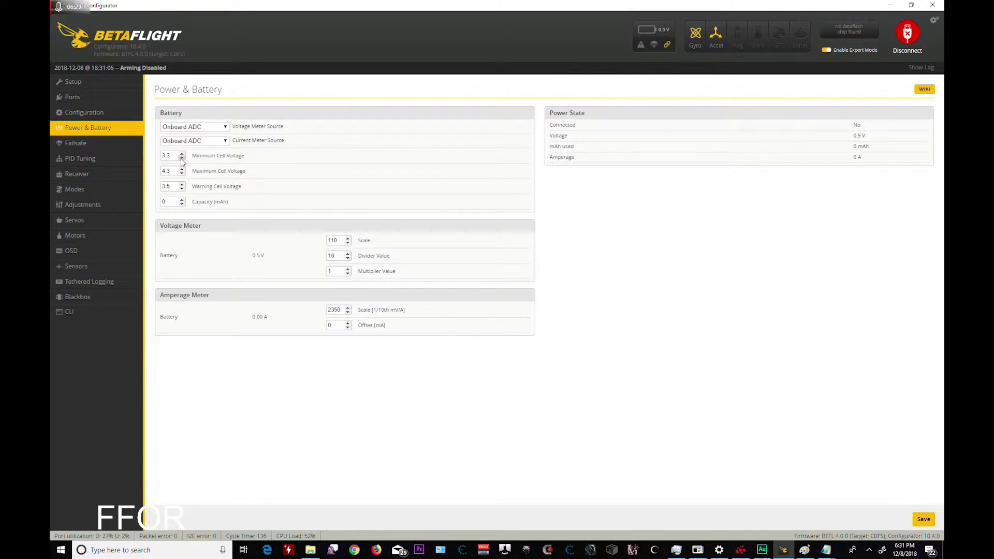
key("ctrl+a")
type("3.0")
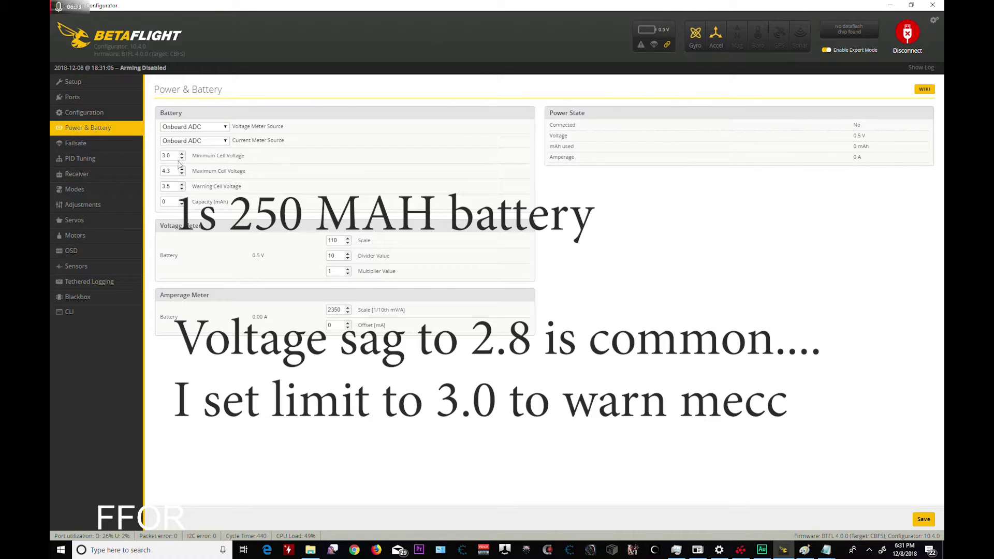
left_click(182, 190)
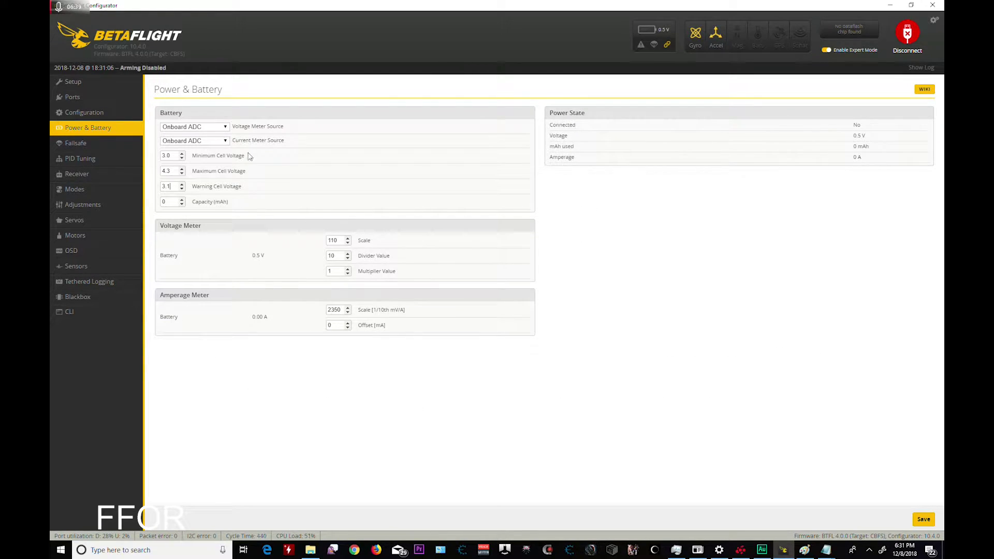
left_click(924, 519)
- In the PID controller settings, enable Vbat PID Compensation and Smart Feedforward, and set I Term Relax to axes RPY with type Setpoint
left_click(76, 145)
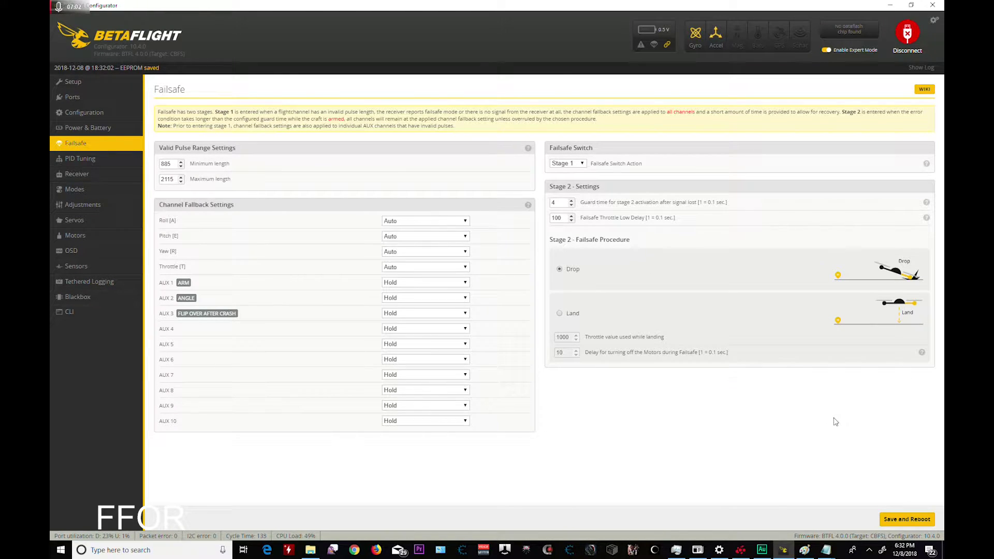
left_click(97, 159)
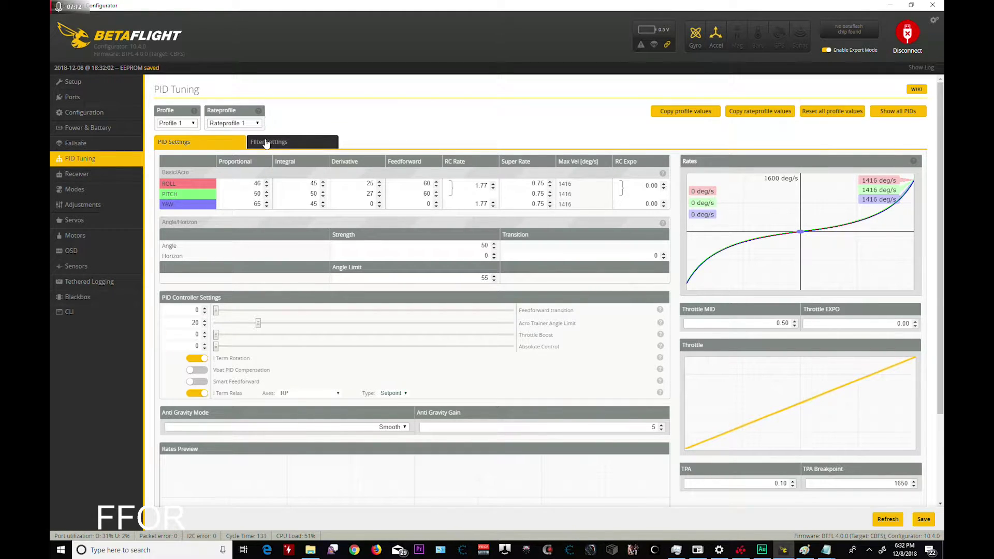
left_click(202, 382)
left_click(307, 393)
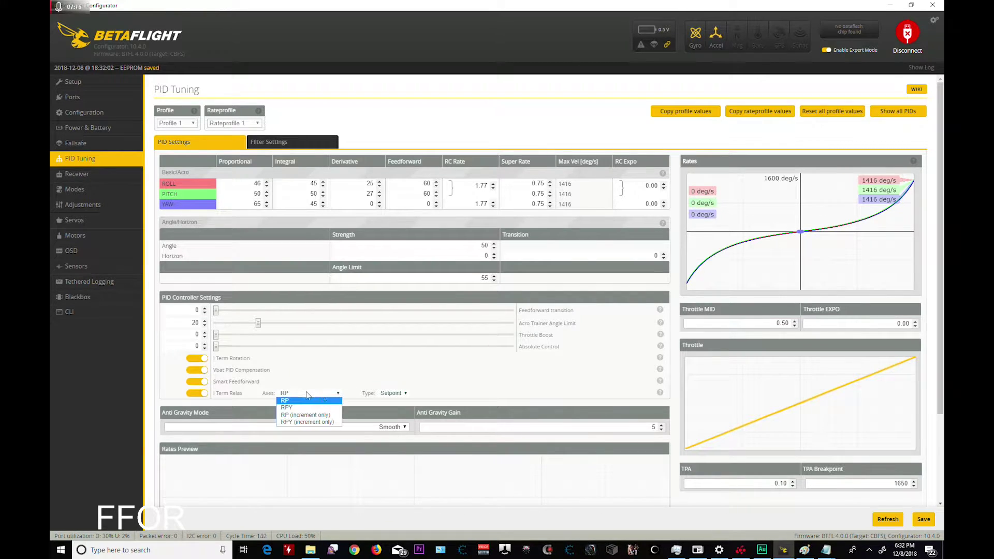
left_click(324, 409)
left_click(393, 394)
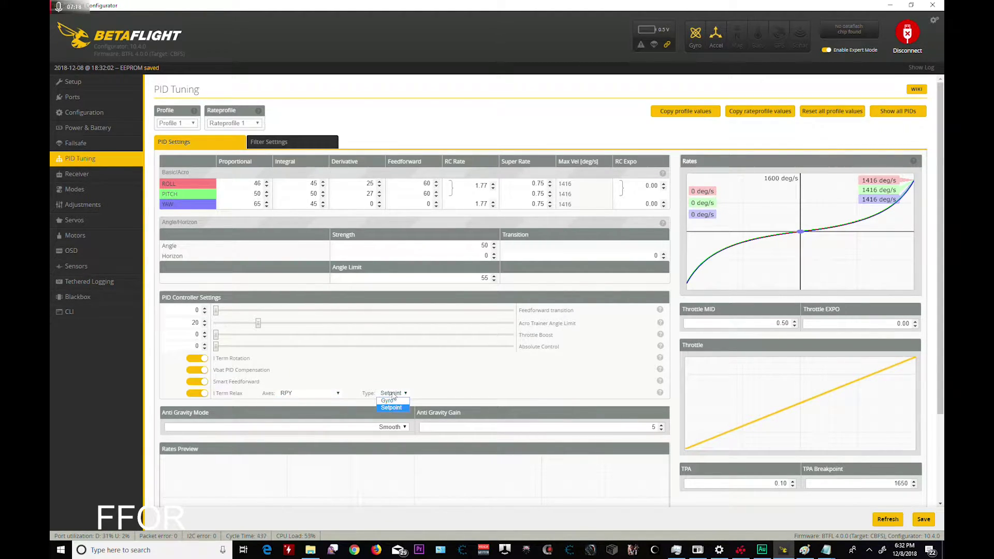
left_click(428, 387)
left_click(347, 429)
left_click(347, 428)
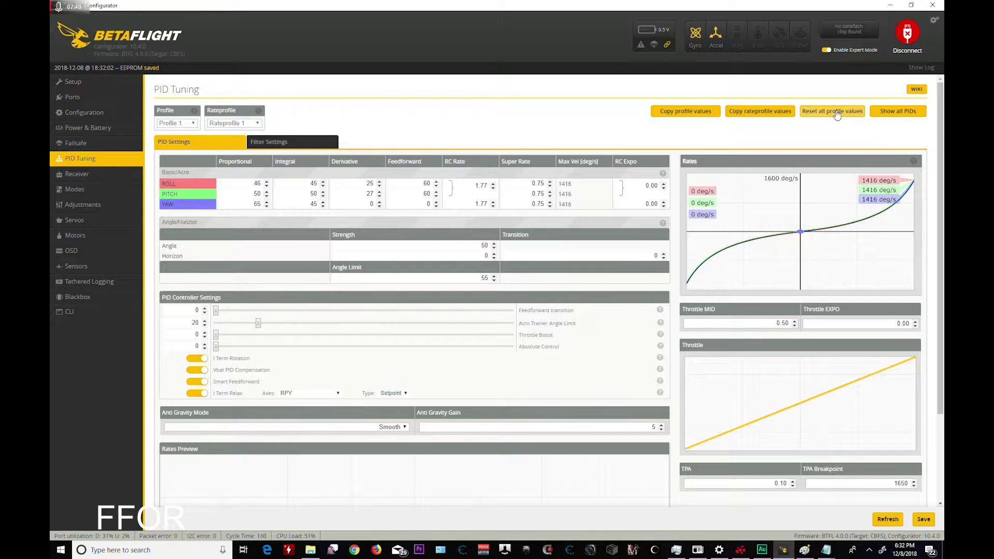
- Examine the Gyro Lowpass 2 cutoff frequency in the PID tuning filter settings and dismiss the VPN connection notification
left_click(285, 149)
left_click_drag(352, 242, 451, 243)
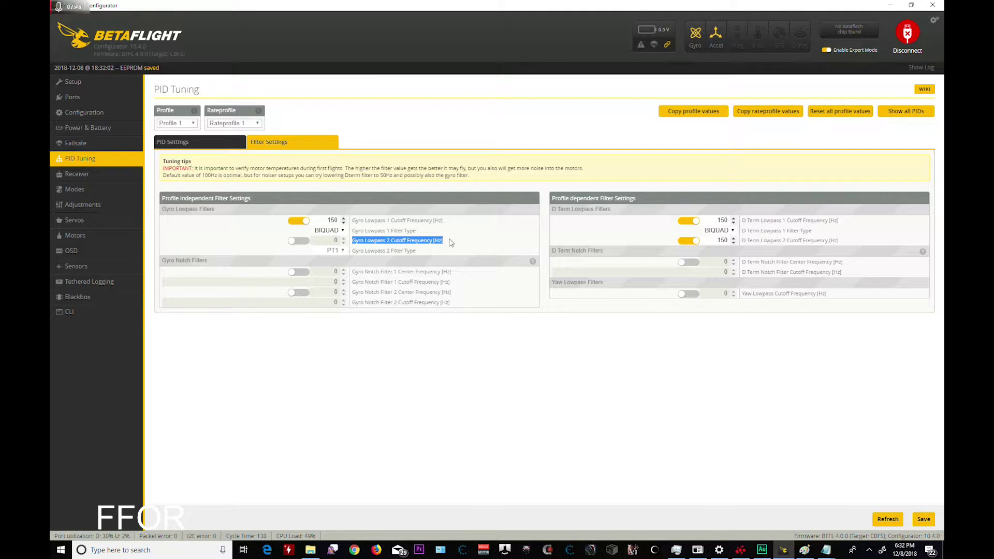
left_click(452, 243)
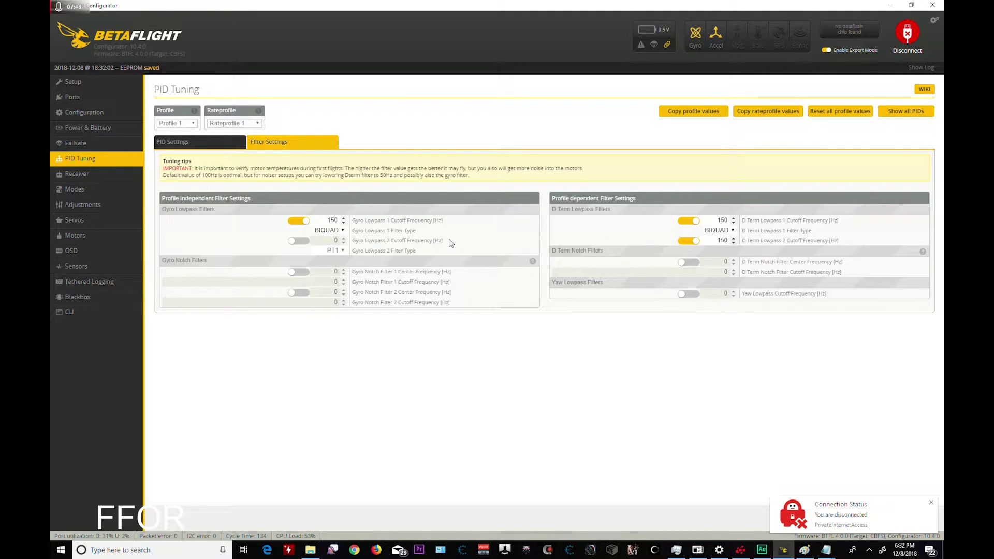
left_click(931, 502)
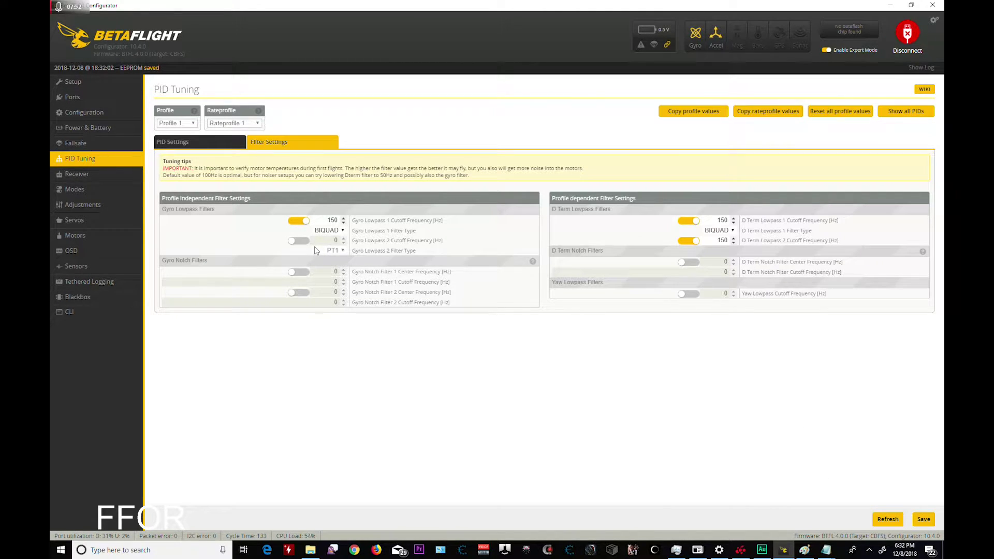
- Set the Acro Trainer Angle Limit to 50 and Throttle Boost to 3, and save the PID tuning settings
left_click(330, 231)
left_click(330, 233)
left_click(180, 144)
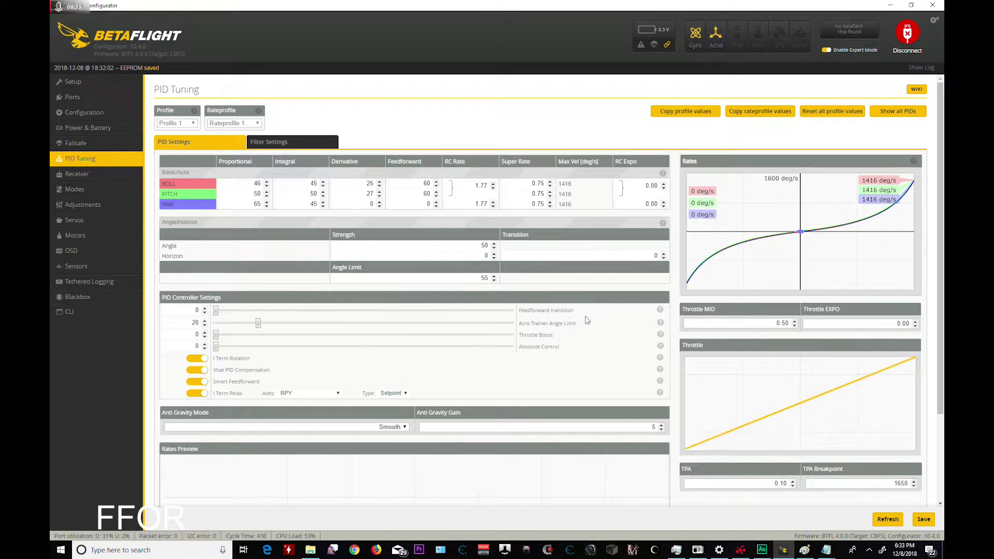
left_click_drag(260, 325, 384, 325)
mouse_move(216, 335)
left_mouse_down()
mouse_move(249, 340)
mouse_move(224, 341)
left_mouse_up()
left_click(275, 145)
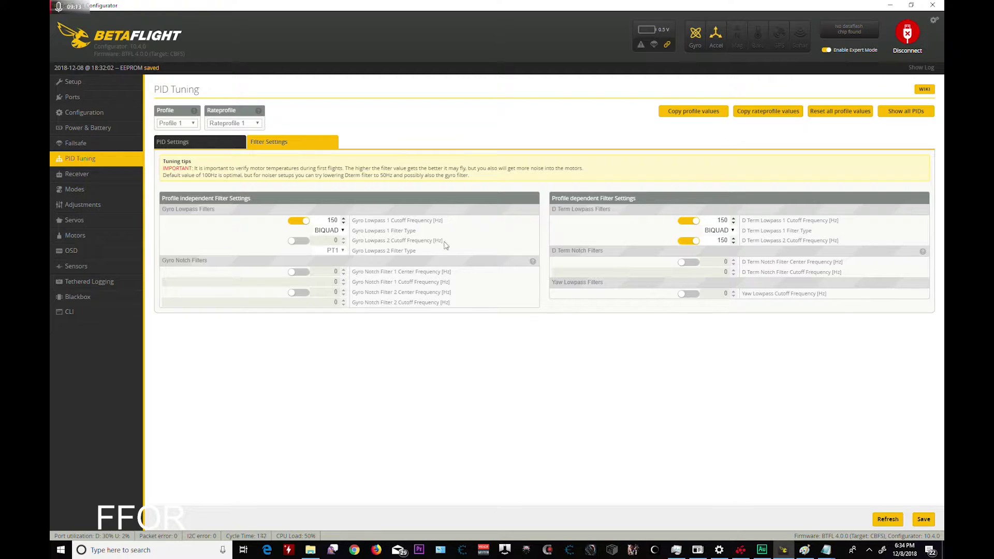
left_click(188, 142)
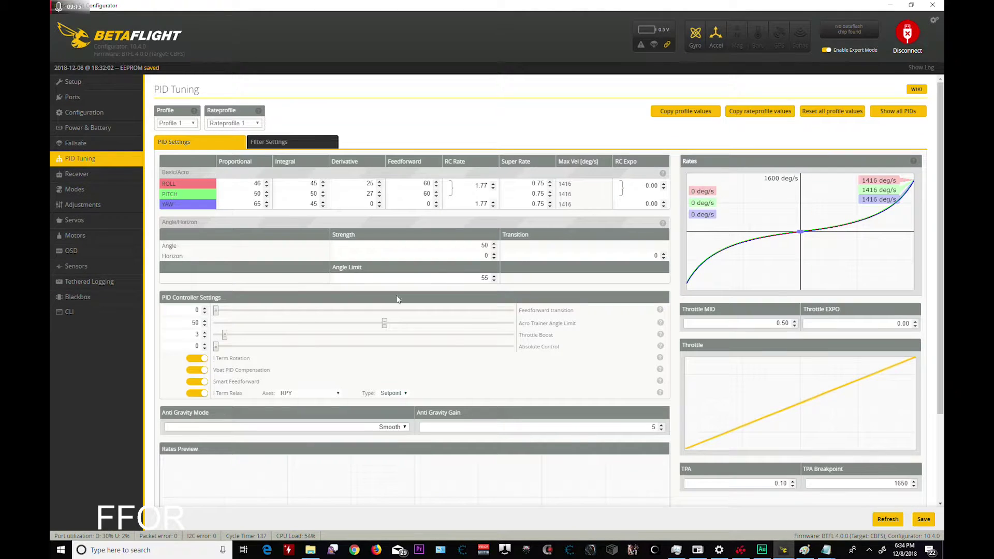
left_click(924, 520)
left_click(918, 516)
- Set the receiver's RC Smoothing type to Filter and save the receiver settings
left_click(88, 178)
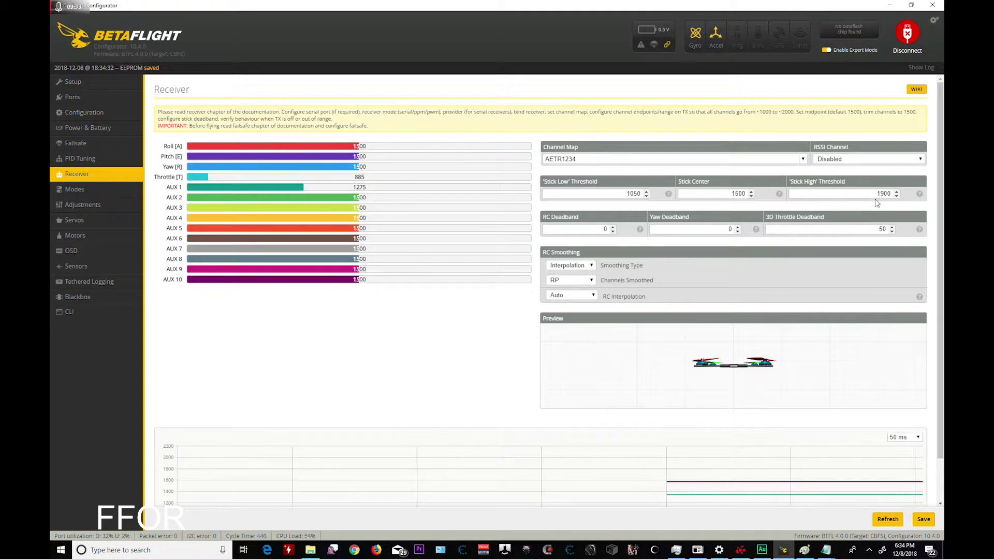
left_click(576, 270)
left_click(574, 282)
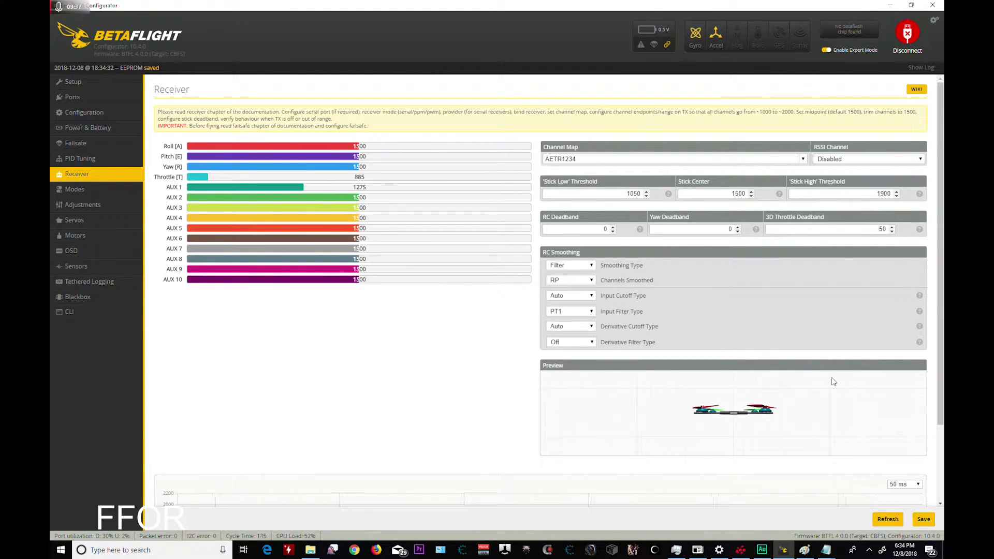
left_click(924, 519)
- Examine the Channels Smoothed options, the PID controller and filter settings, and the receiver's RC smoothing settings
left_click(588, 282)
left_click(585, 282)
left_click(586, 282)
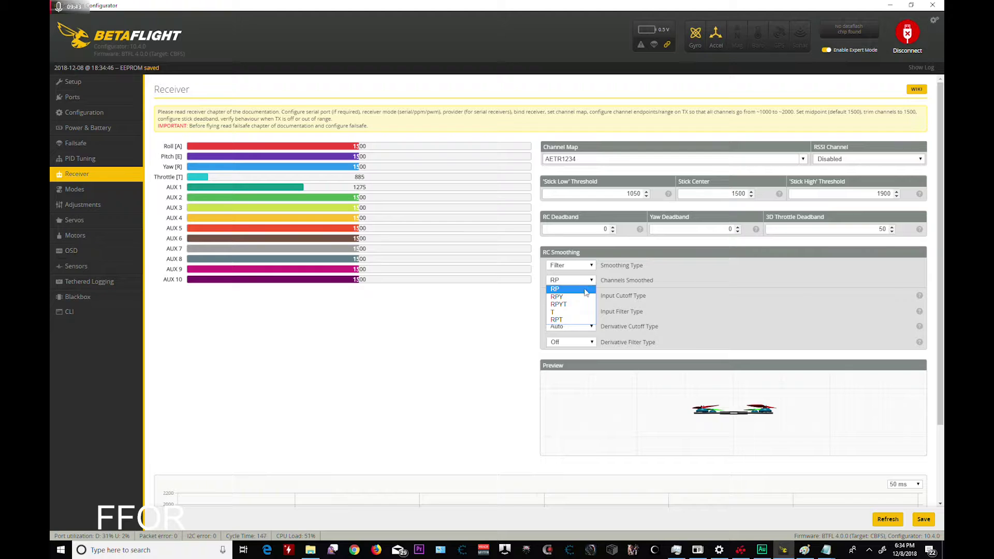
left_click(673, 276)
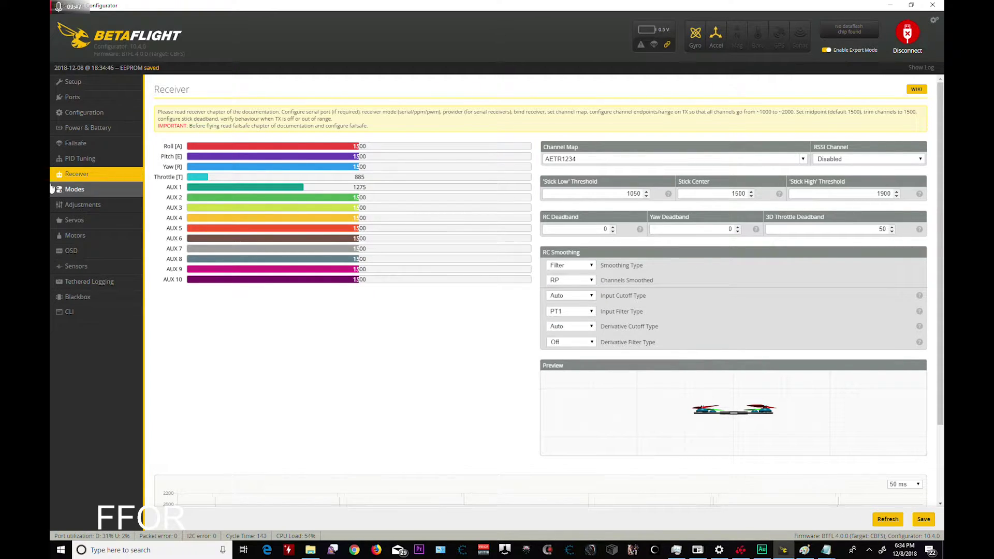
left_click(104, 164)
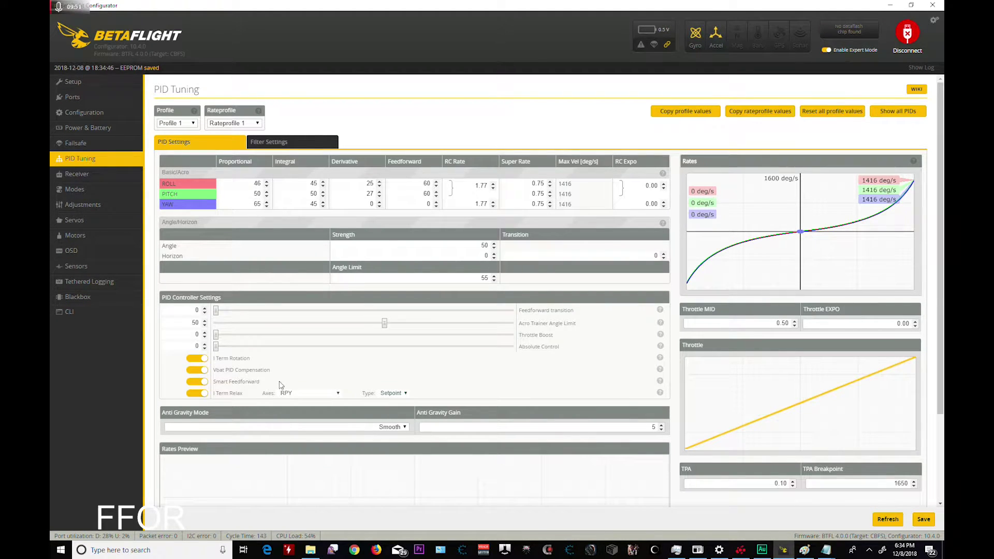
left_click(268, 142)
left_click(206, 147)
left_click(255, 150)
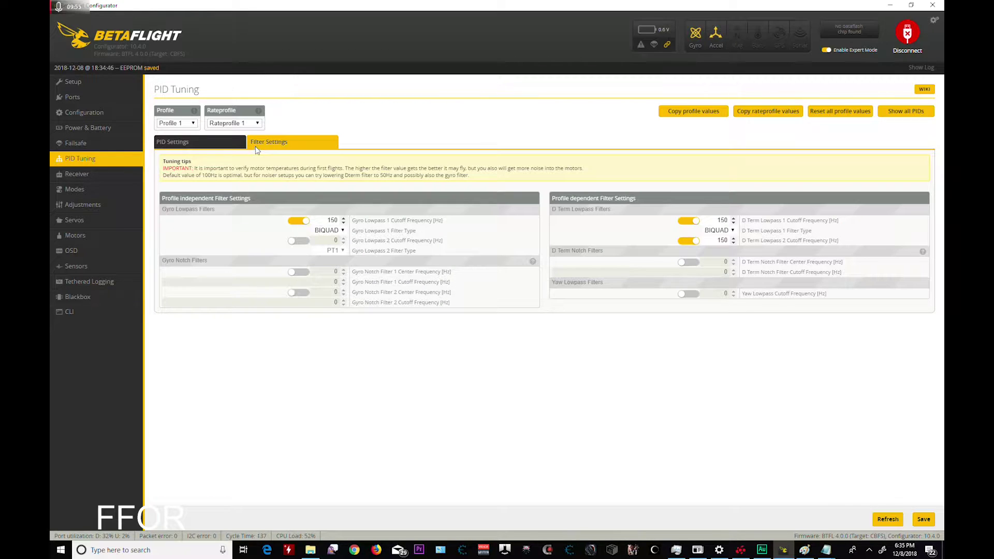
left_click(190, 148)
left_click(96, 175)
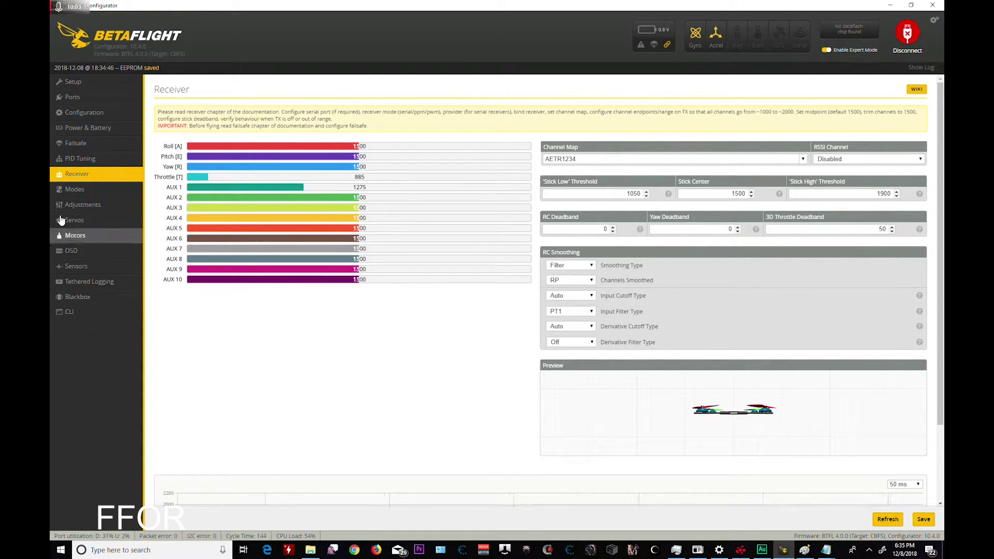
- Add a Launch Control mode range from 1700 to 2100
left_click(72, 190)
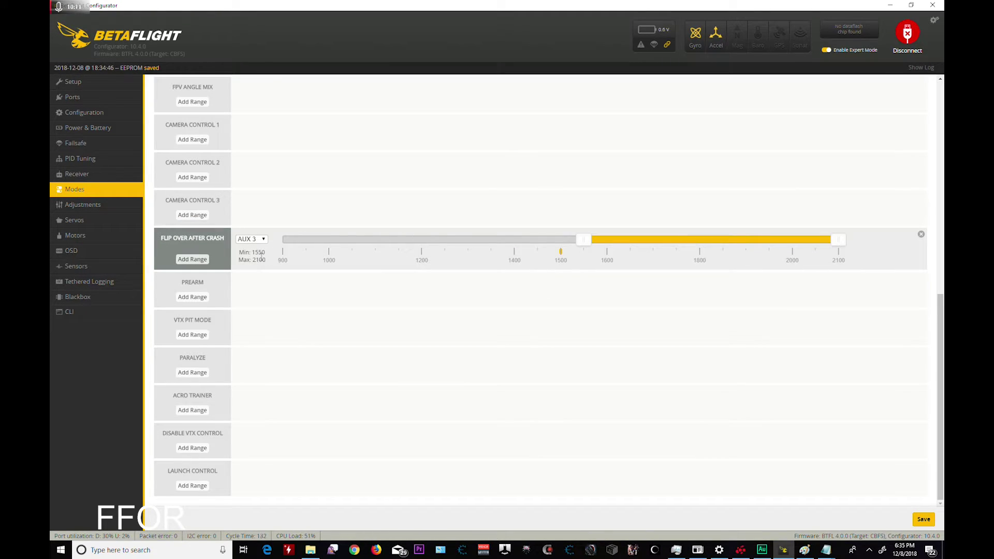
left_click(201, 487)
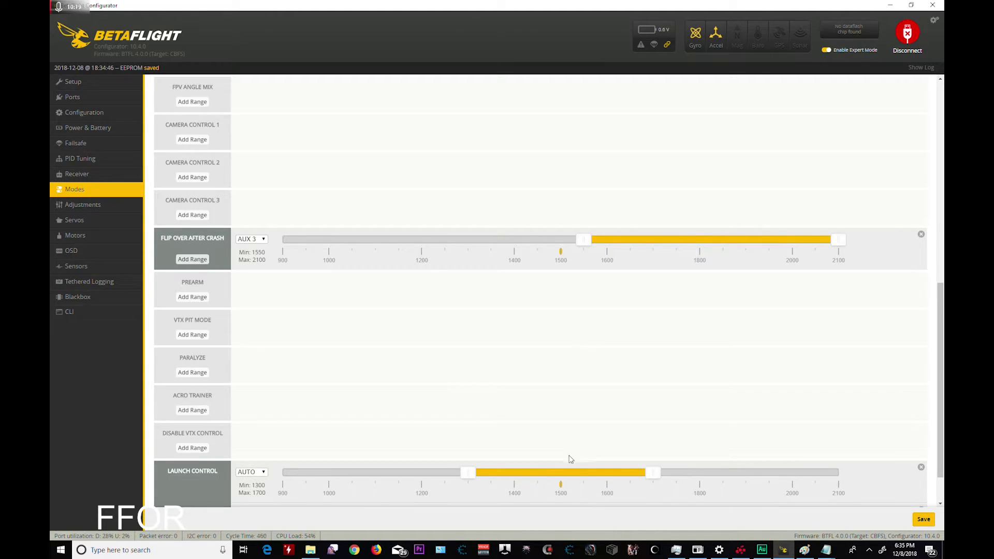
left_click_drag(494, 470, 762, 474)
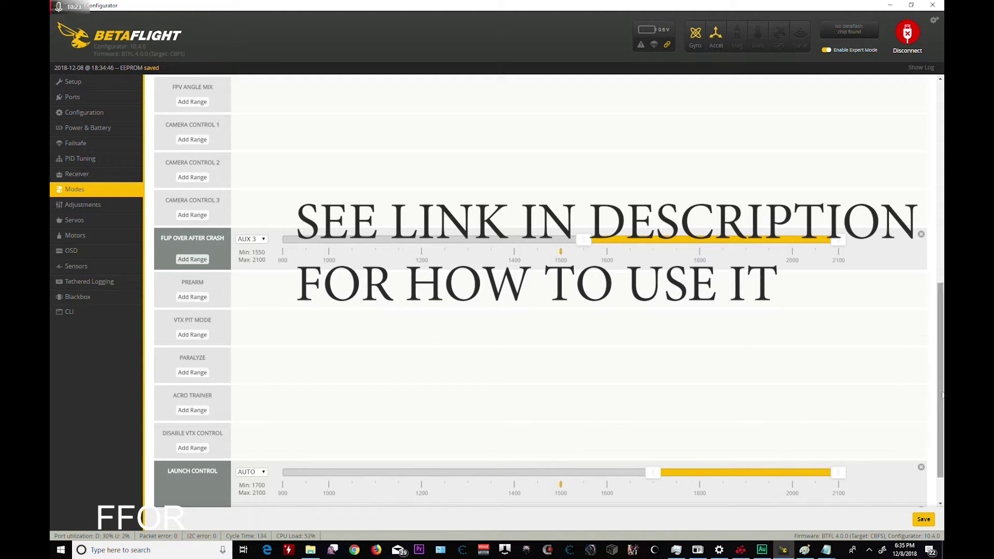
left_click_drag(943, 396, 942, 410)
- Add an Acro Trainer range from 1300 to 1700, assign it and Launch Control to AUX 2, and save the modes
left_click(192, 375)
left_click_drag(745, 363, 562, 382)
left_click(259, 363)
left_click(252, 384)
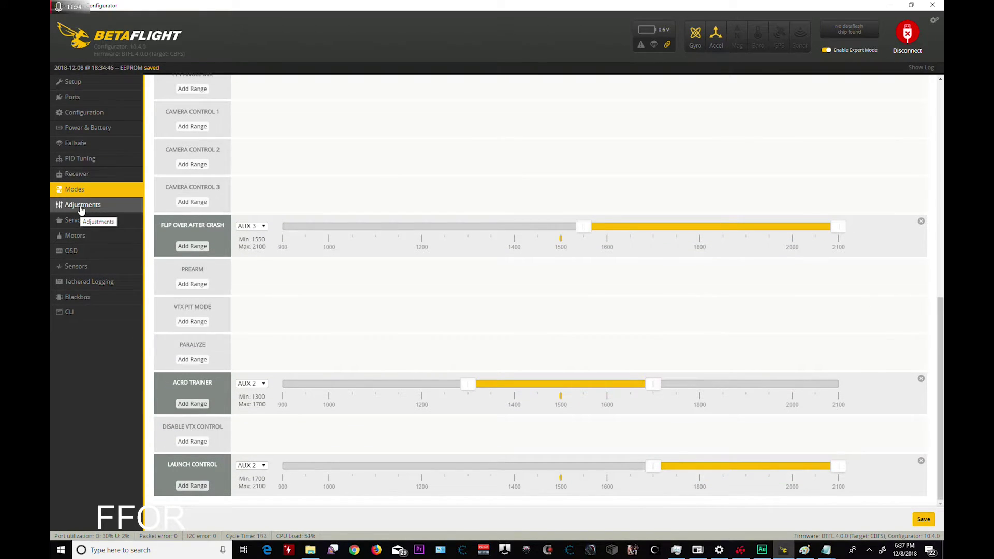
left_click(924, 519)
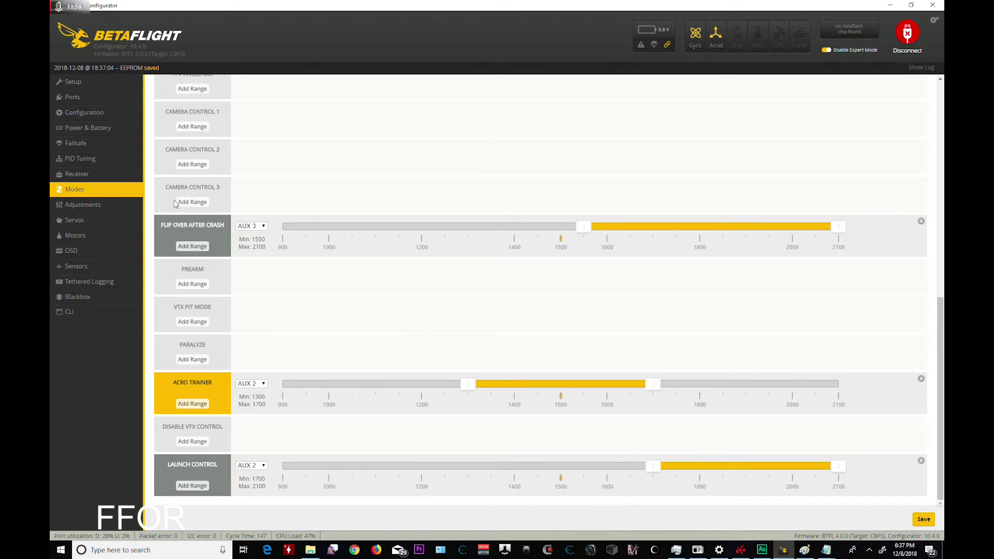
- Enable Avg Cell Voltage in the OSD, place it at the preview's top centre, and move the low voltage warning to the preview's bottom edge
left_click(82, 205)
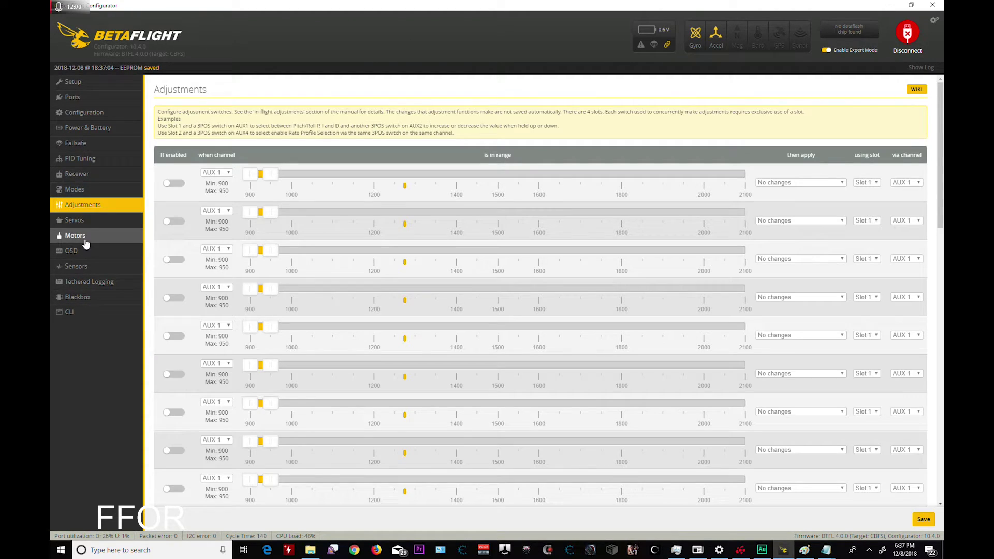
left_click(86, 239)
left_click(78, 252)
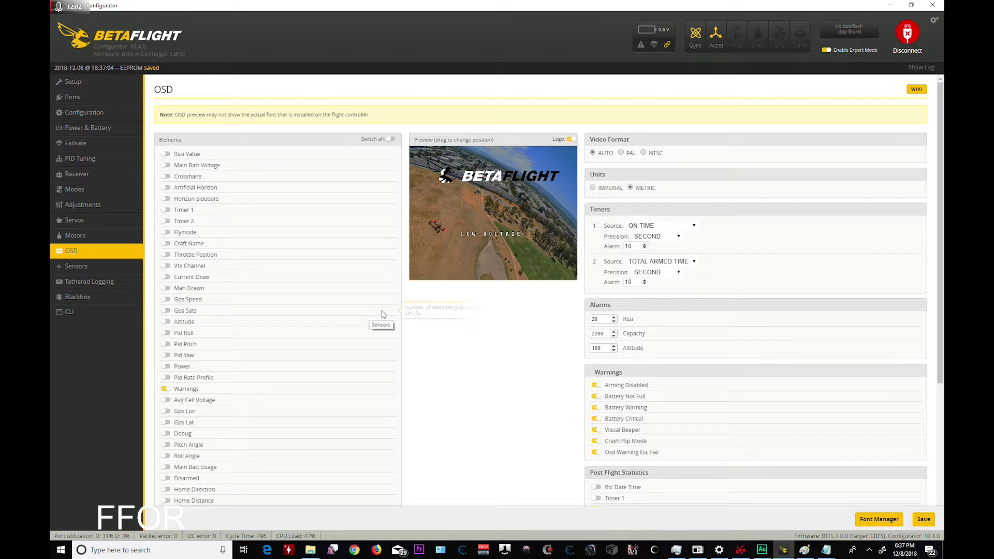
scroll(493, 339, "down", 3)
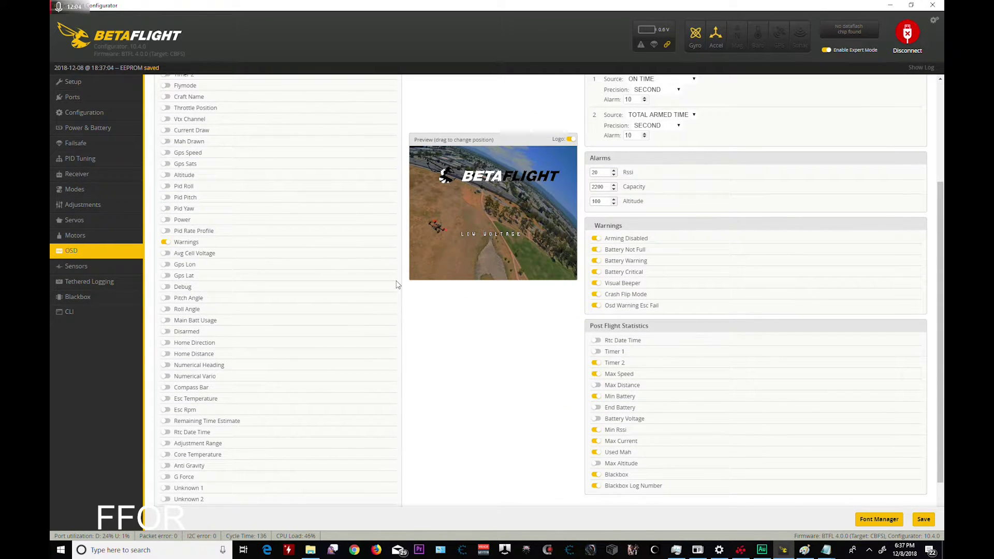
left_click(167, 255)
left_click_drag(471, 209, 482, 168)
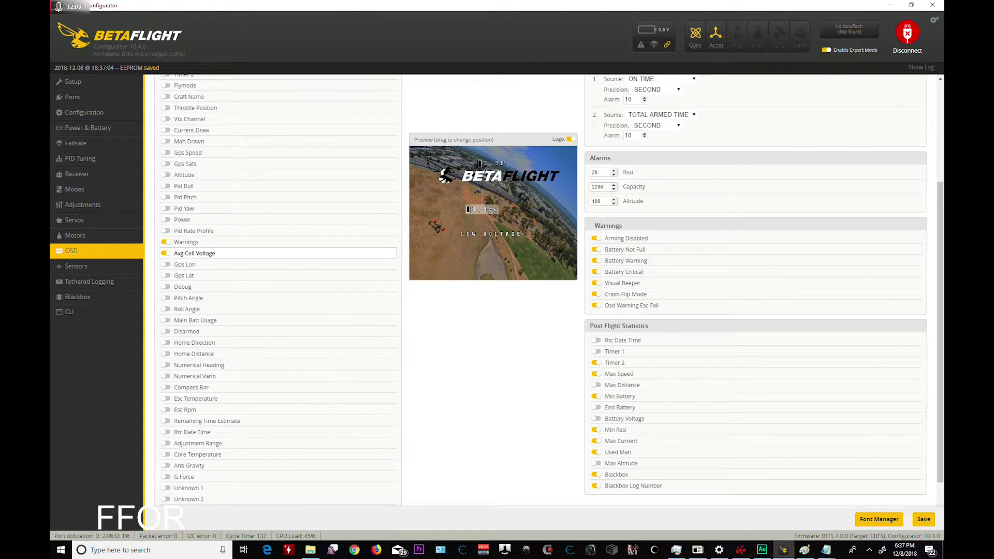
left_click_drag(458, 239, 458, 274)
- Enable Timer 1, Timer 2 and Throttle Position in the OSD, with the timers in the preview's upper-right corner and throttle in its upper-left corner
left_click(938, 125)
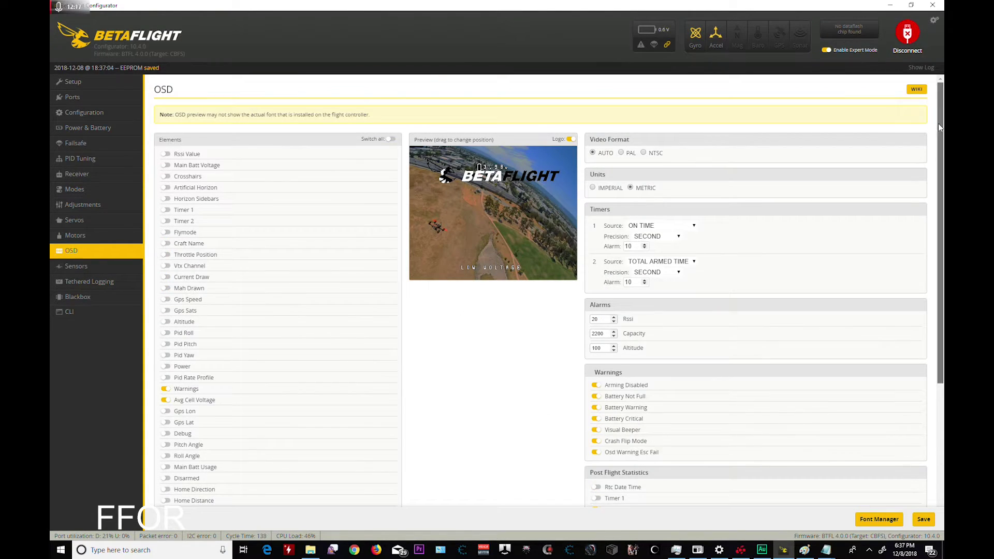
left_click(165, 221)
left_click_drag(485, 209, 555, 158)
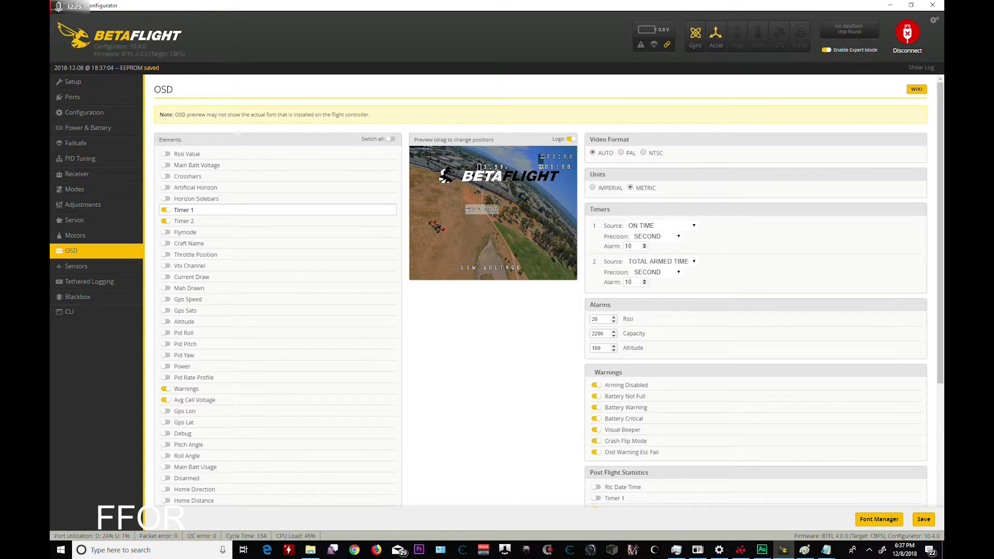
left_click(165, 254)
left_click_drag(479, 209, 419, 160)
- Enable Anti Gravity and G Force in the OSD and place them below the throttle position along the preview's left edge
scroll(478, 407, "down", 4)
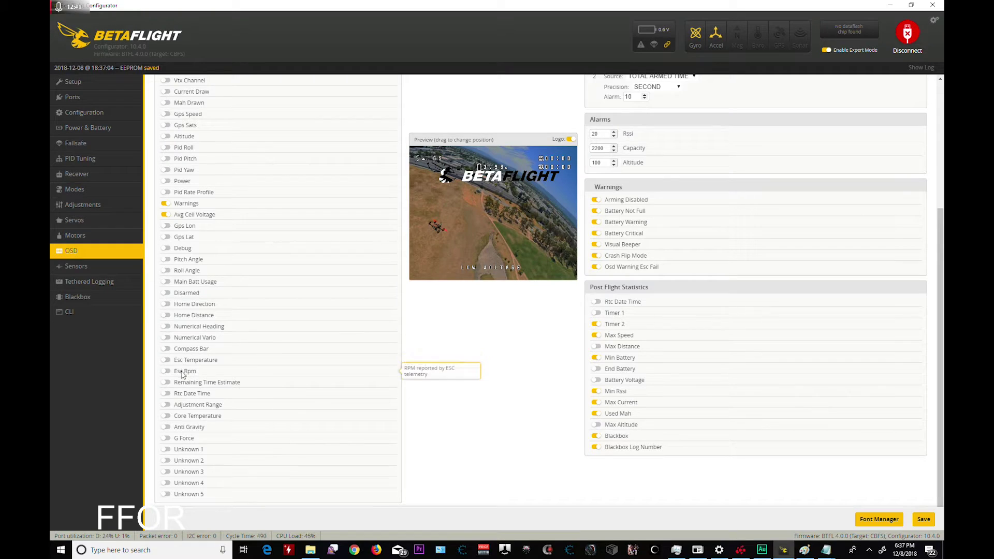
left_click(166, 438)
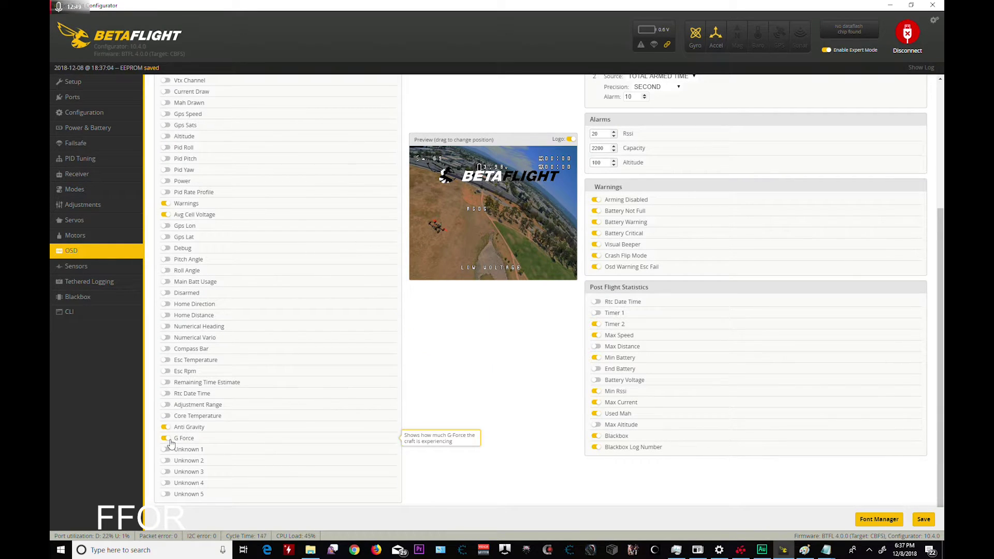
left_click(166, 428)
left_click_drag(476, 209, 420, 176)
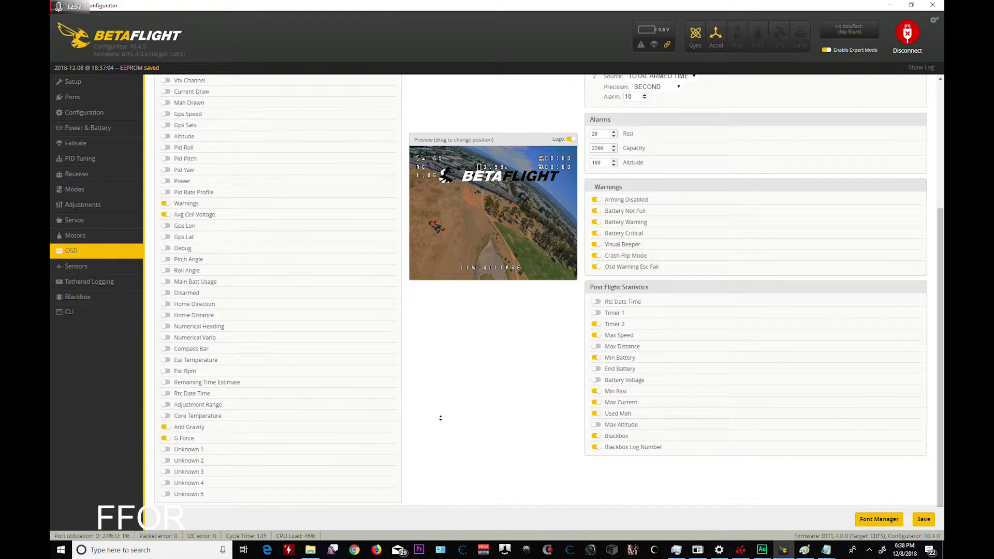
left_click(166, 449)
- Enable End Battery and Battery Voltage in the OSD post flight statistics
scroll(526, 395, "up", 3)
scroll(466, 337, "up", 3)
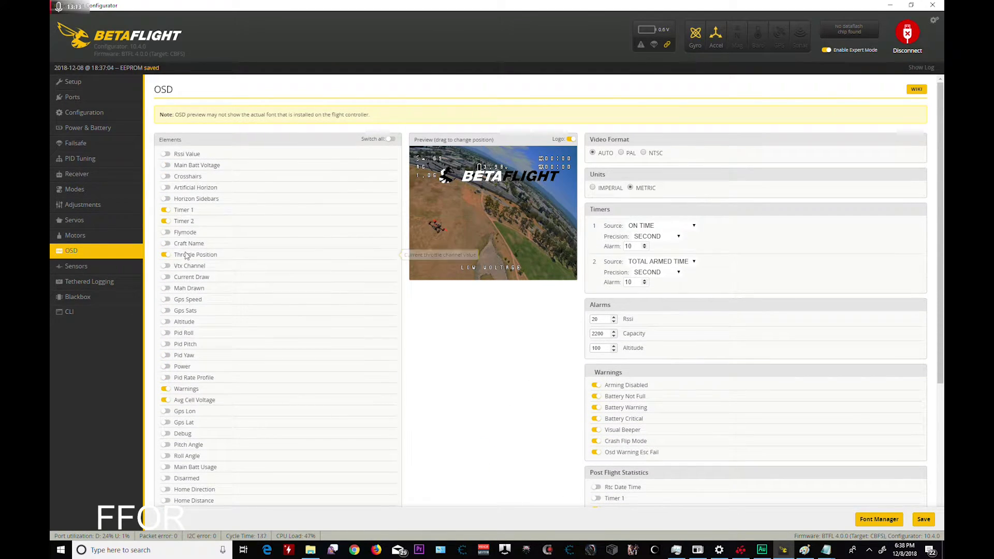
scroll(492, 404, "down", 2)
scroll(492, 404, "down", 3)
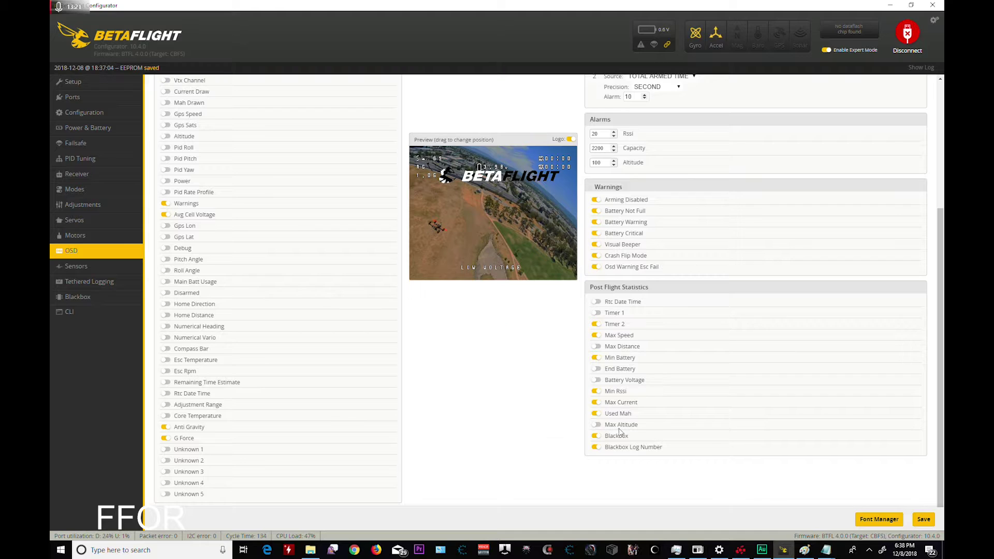
left_click(596, 369)
left_click(596, 380)
- Enable Mah Drawn and Current Draw, place both in the OSD preview's lower-right corner, and save the OSD settings
scroll(435, 384, "up", 1)
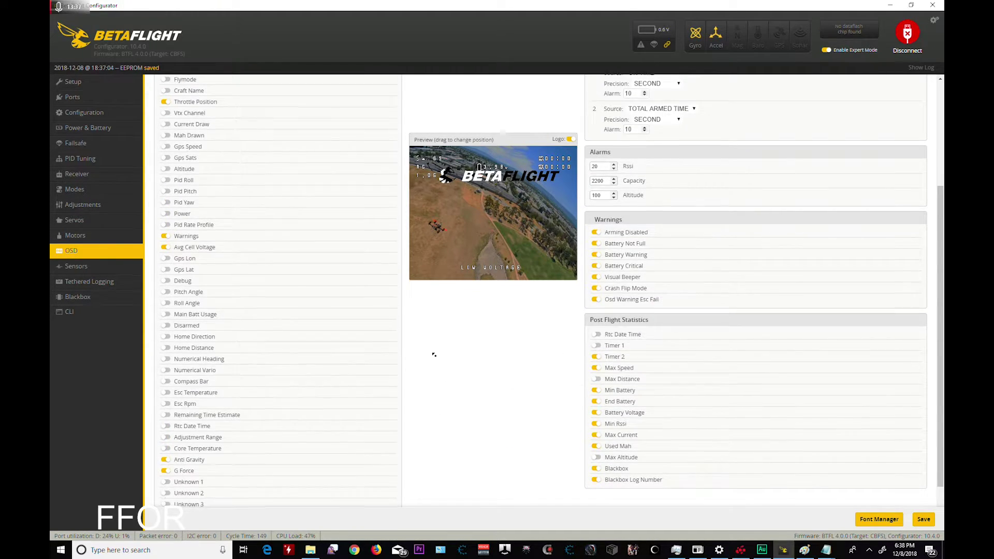
scroll(435, 350, "up", 4)
left_click(165, 244)
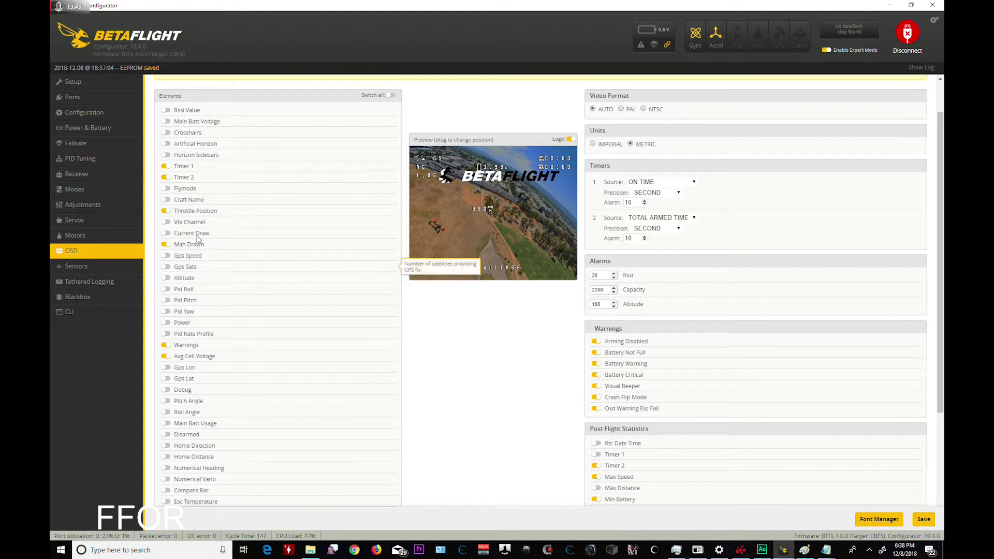
left_click(166, 233)
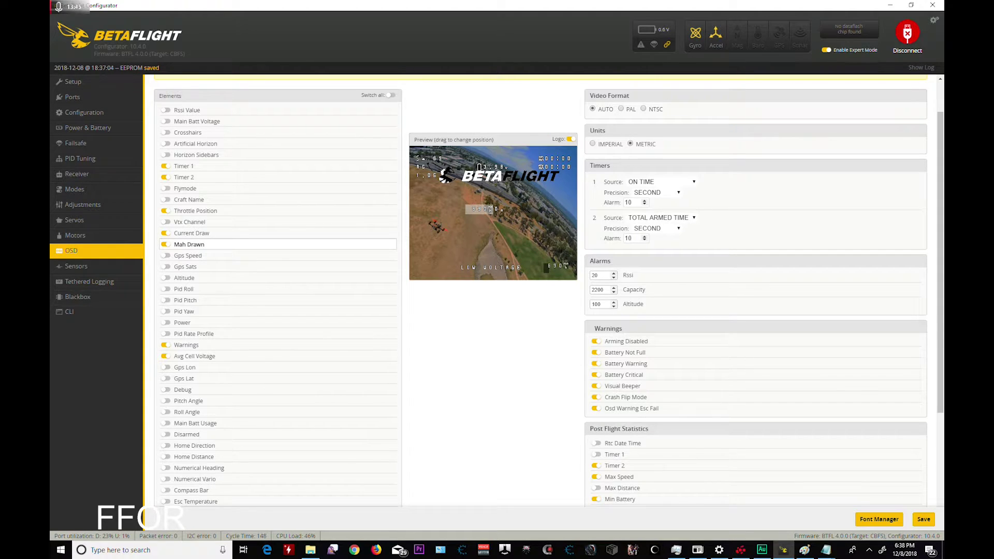
mouse_move(489, 210)
left_mouse_down()
mouse_move(571, 252)
mouse_move(546, 258)
mouse_move(562, 265)
mouse_move(485, 240)
left_mouse_up()
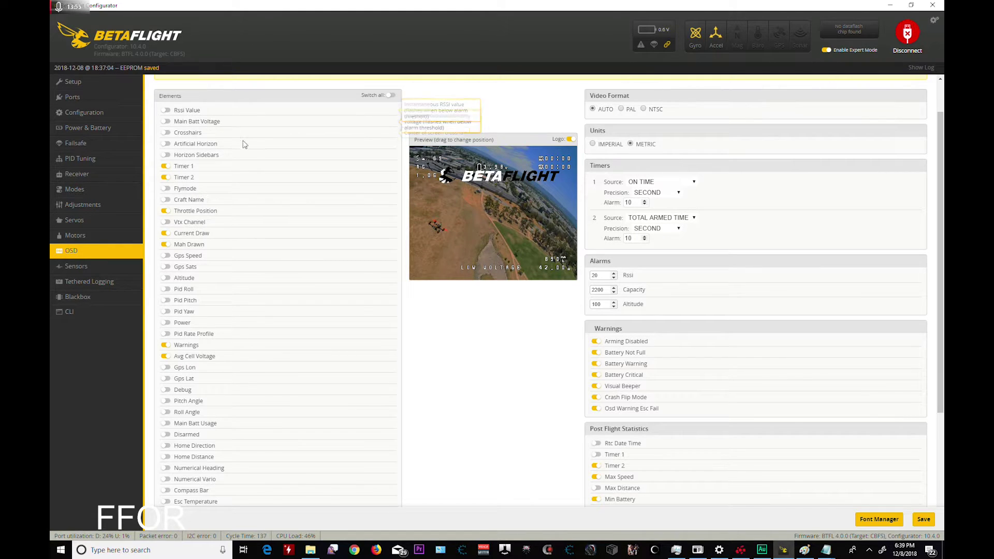
scroll(490, 427, "down", 1)
scroll(490, 427, "down", 3)
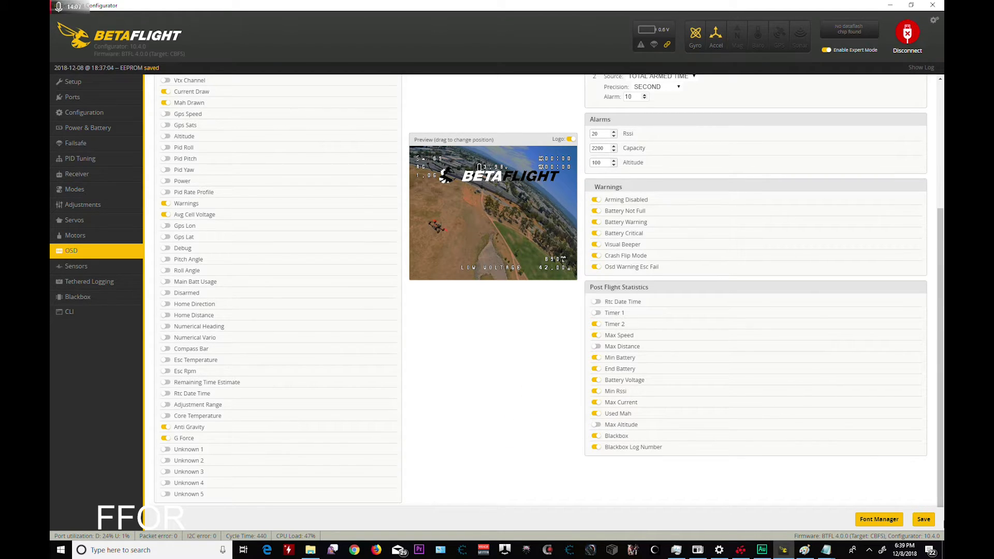
left_click(924, 519)
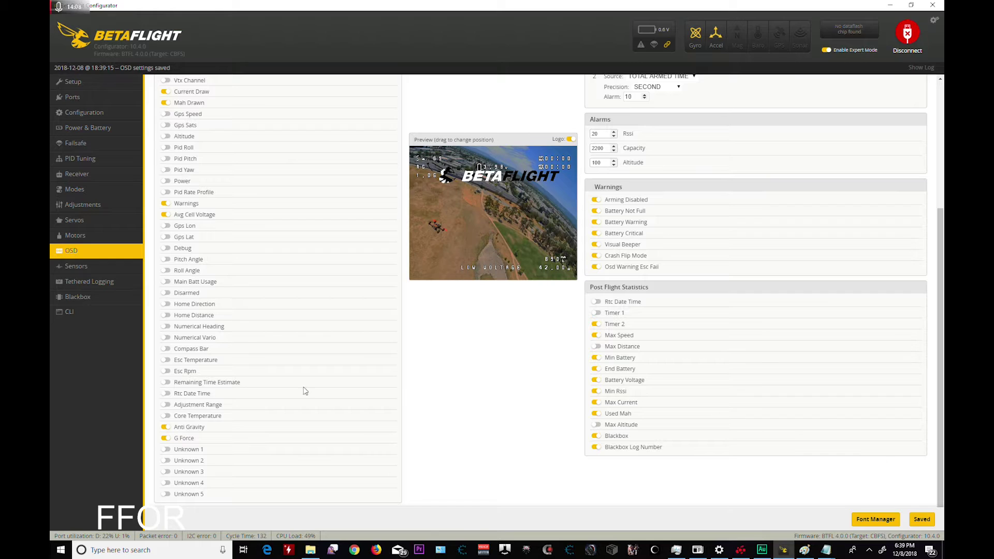
- View the sensor and Blackbox pages and open the command line interface
left_click(83, 266)
left_click(86, 299)
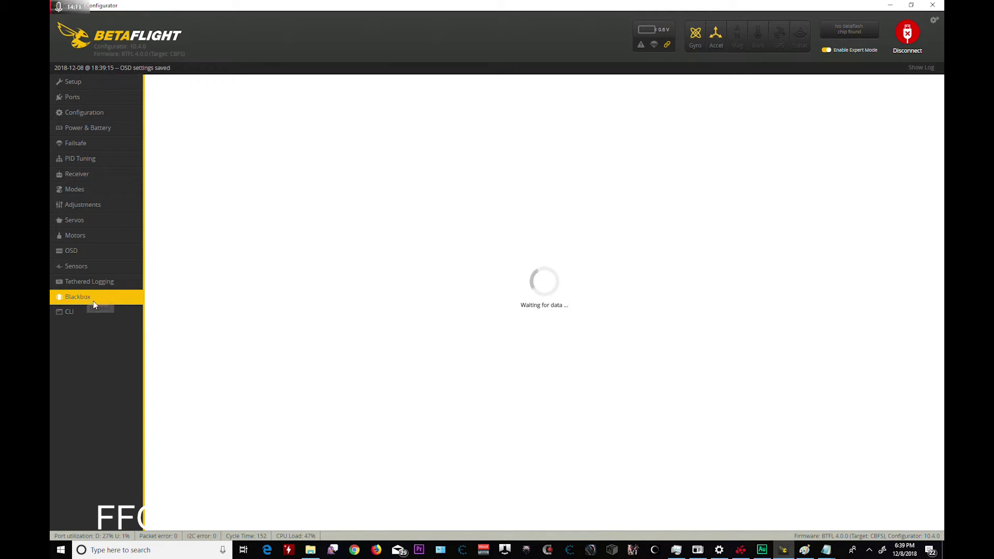
left_click(72, 312)
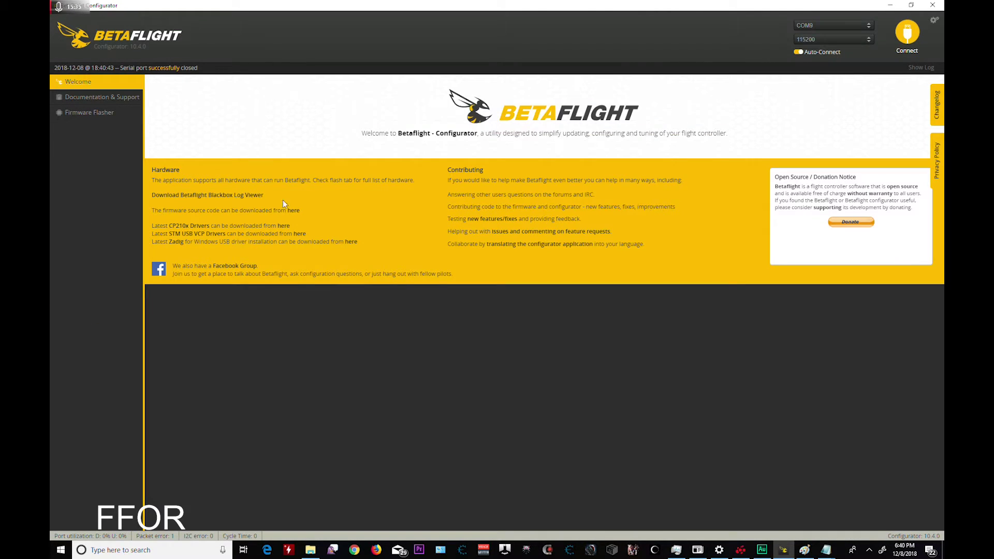